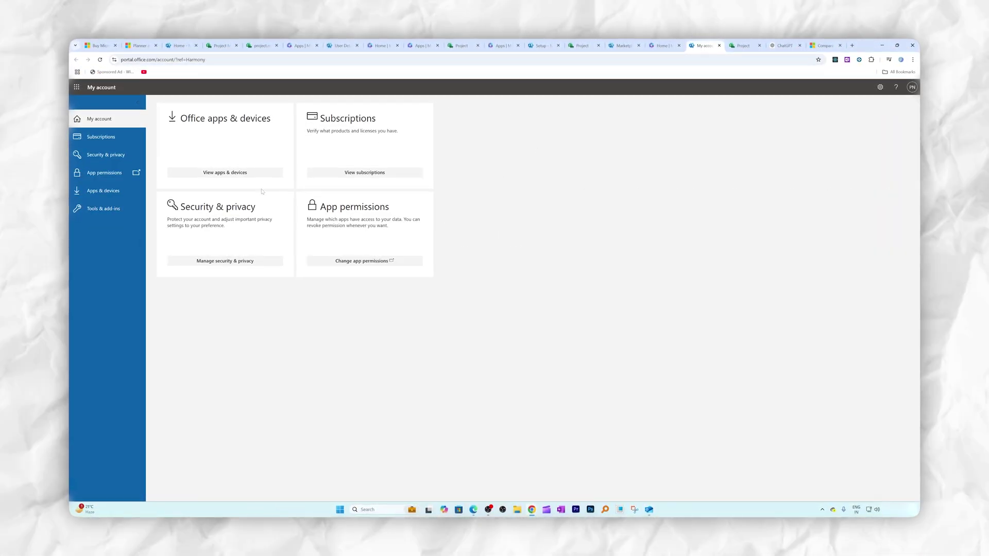
# Step: Start installing Project from Apps & devices and submit the trial's about-you details
pyautogui.click(225, 172)
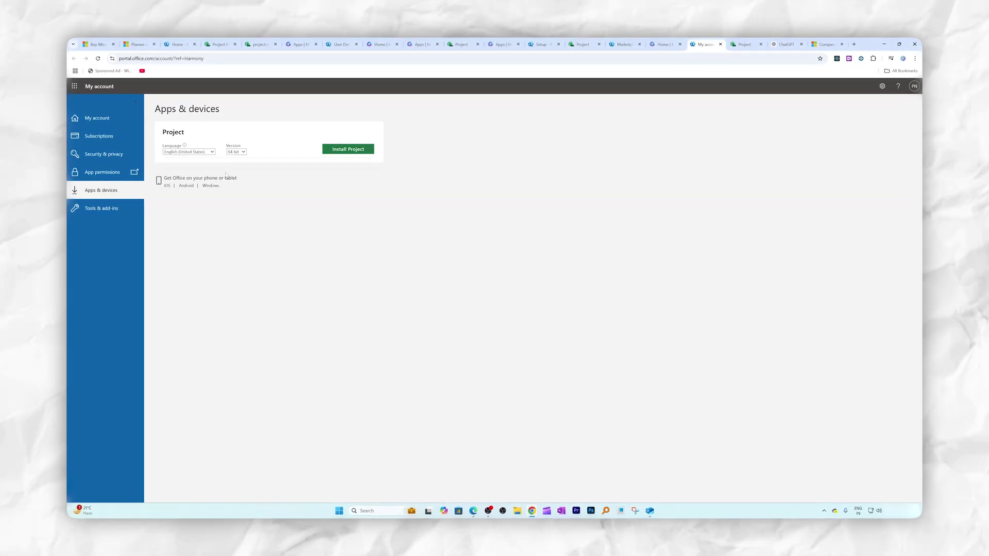
pyautogui.click(352, 150)
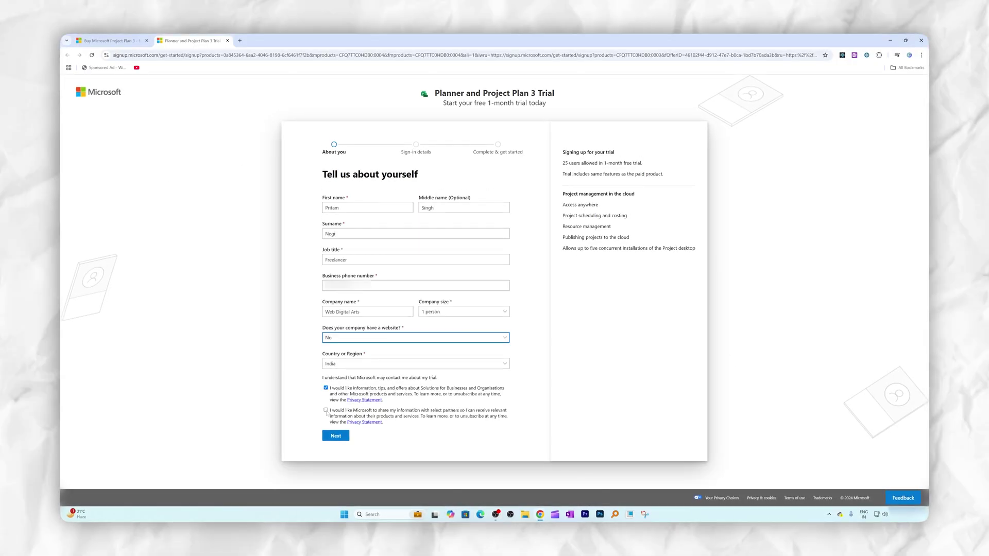
pyautogui.click(335, 435)
# Step: Pass the trial security check by verifying the code sent by text
pyautogui.click(371, 279)
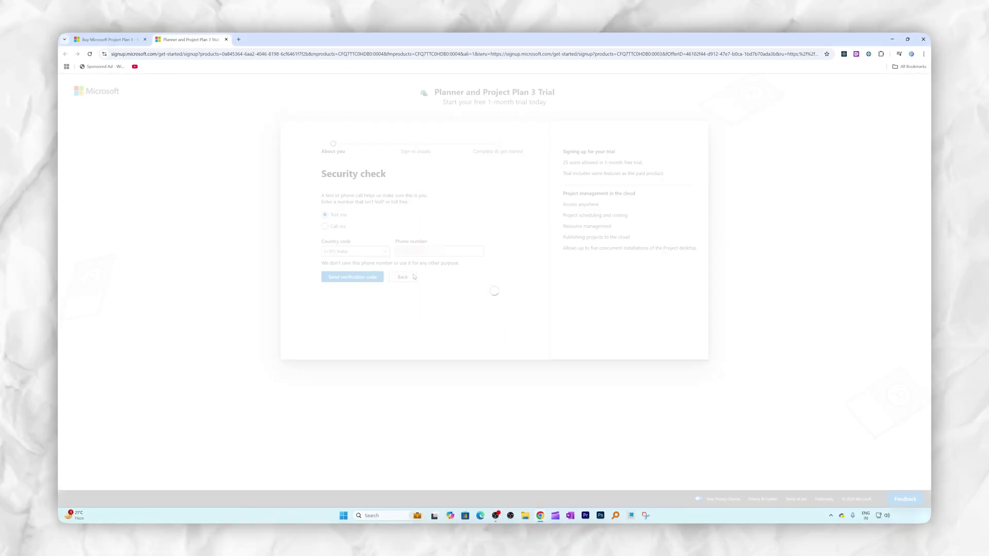
pyautogui.click(338, 313)
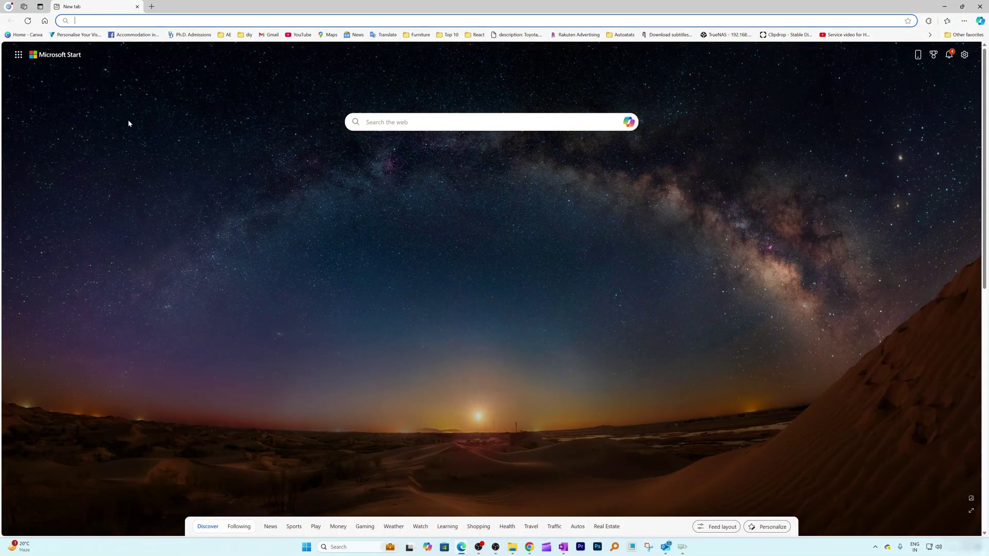
# Step: Search the web in Edge for 'micrsoft project plan 3'
pyautogui.click(306, 547)
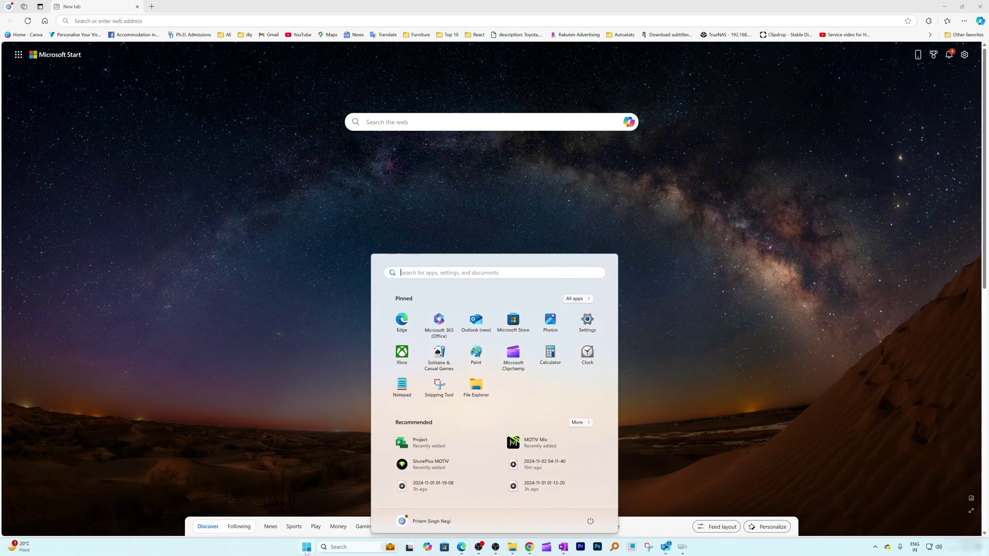
pyautogui.write('ed')
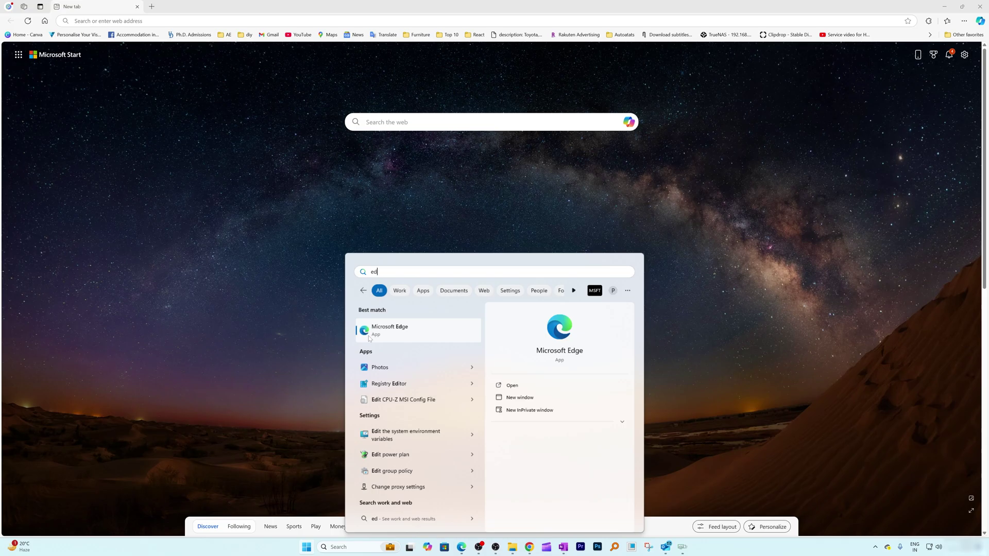
pyautogui.press('Return')
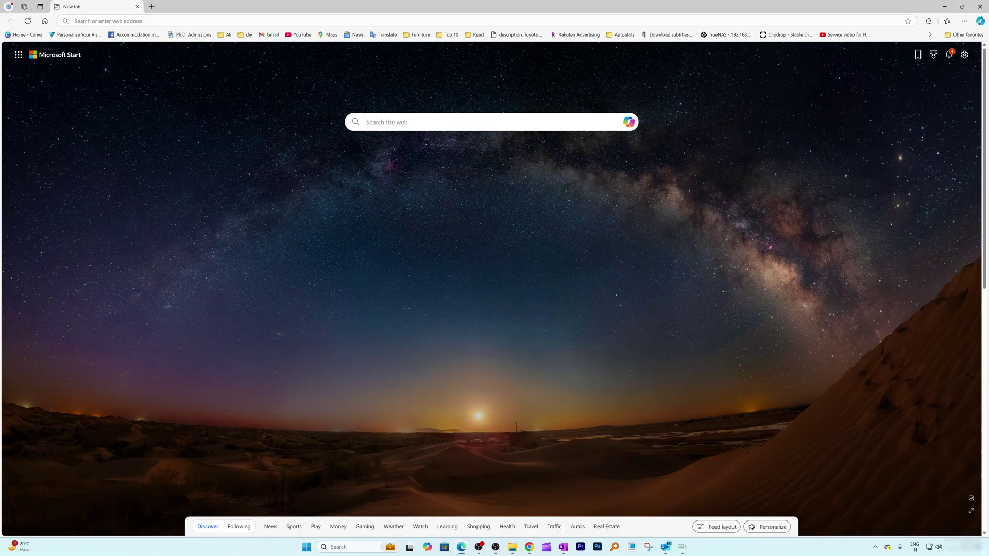
pyautogui.click(75, 21)
pyautogui.write('micrsoft project')
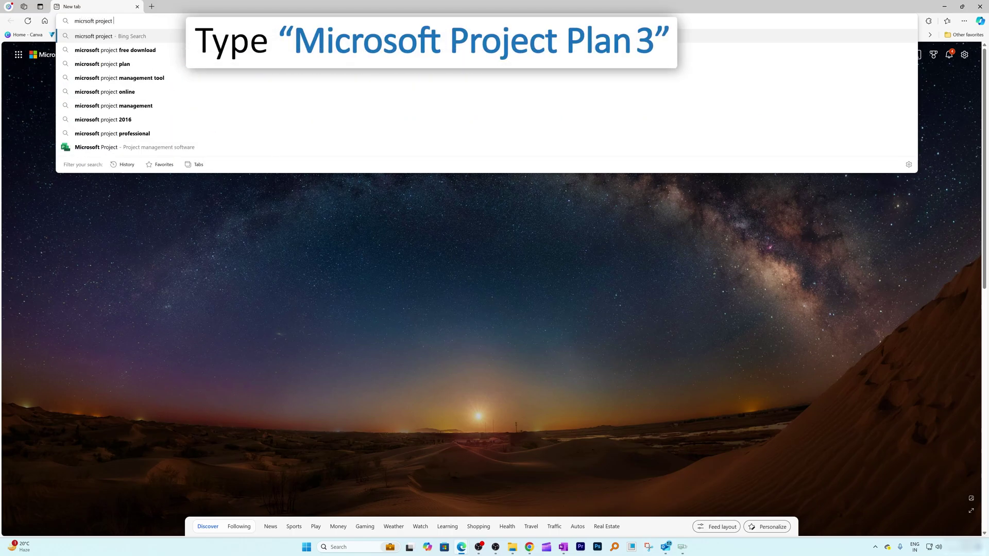
pyautogui.write(' plan 3')
pyautogui.press('Return')
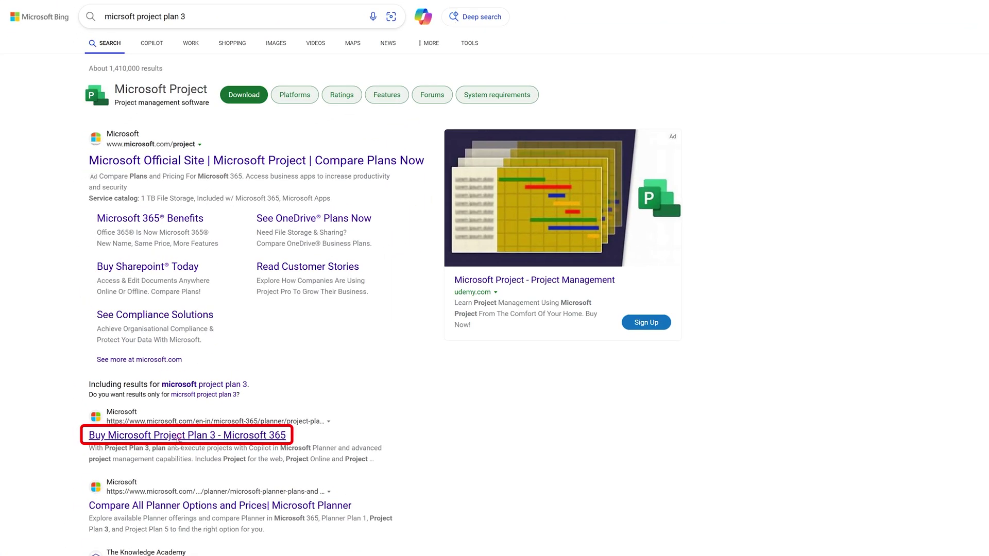
# Step: Open the Buy Microsoft Project Plan 3 page and view its US version by changing en-in to en-us
pyautogui.click(178, 439)
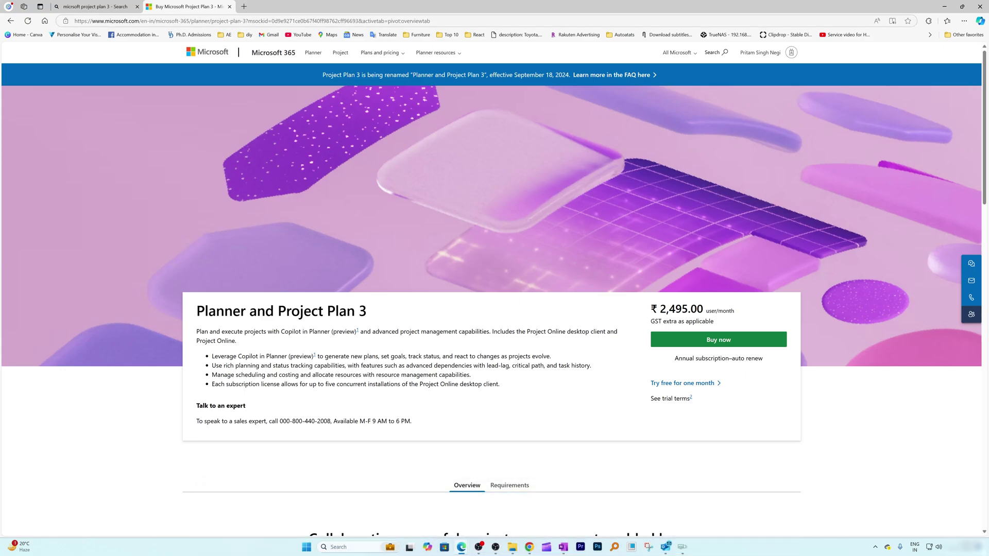
pyautogui.click(147, 20)
pyautogui.click(147, 21)
pyautogui.doubleClick(153, 21)
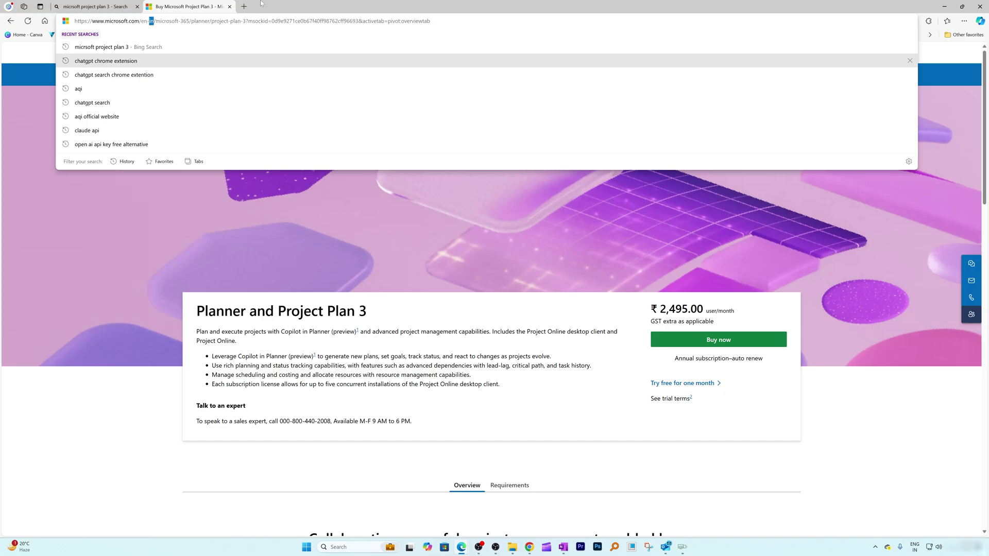
pyautogui.write('us')
pyautogui.press('Return')
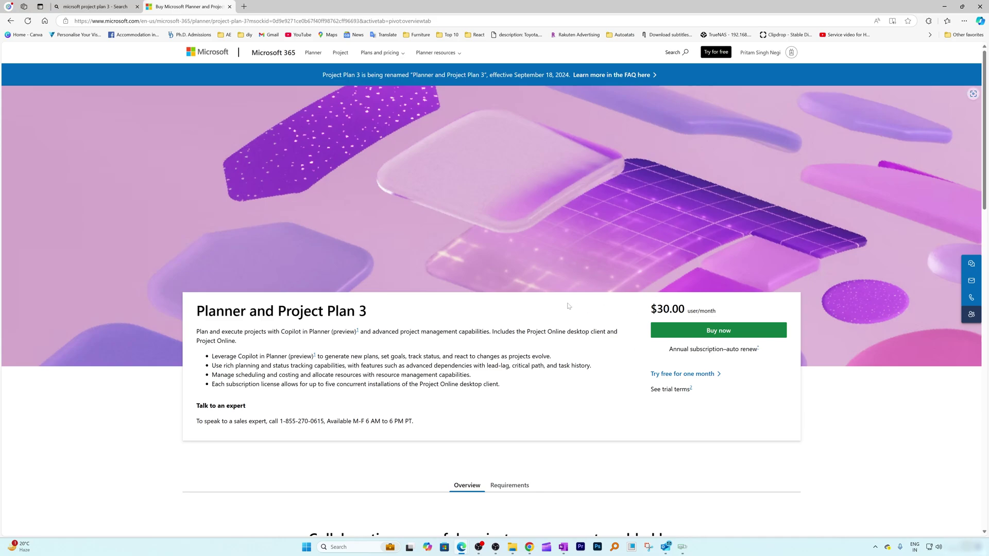
pyautogui.click(11, 21)
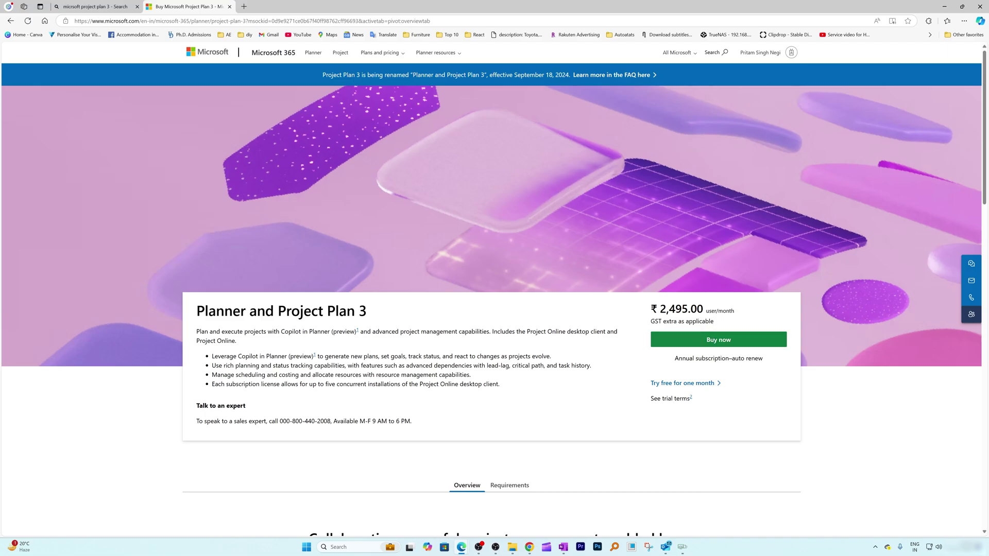
# Step: Recheck the US $30.00 pricing, then return to the India ₹2,495.00 page
pyautogui.click(151, 21)
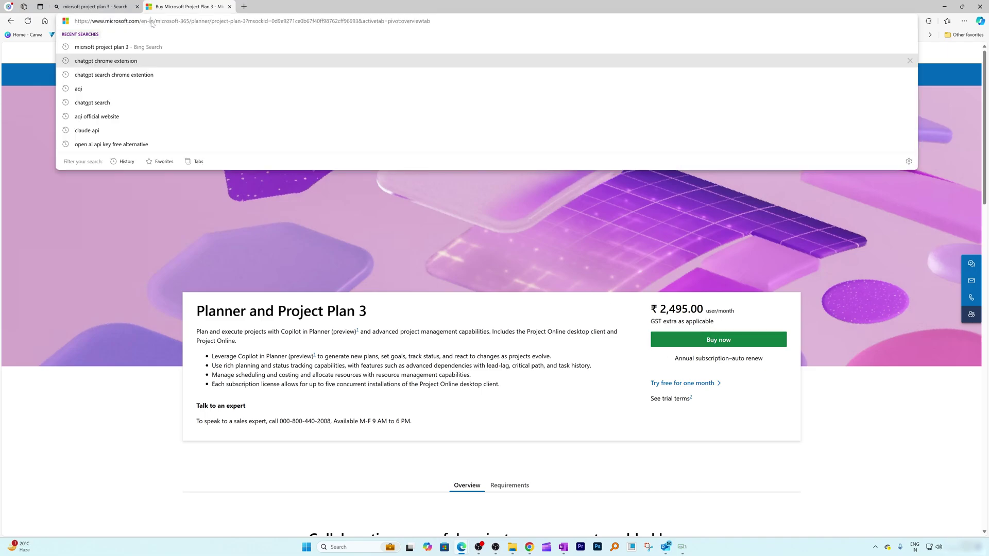
pyautogui.doubleClick(151, 21)
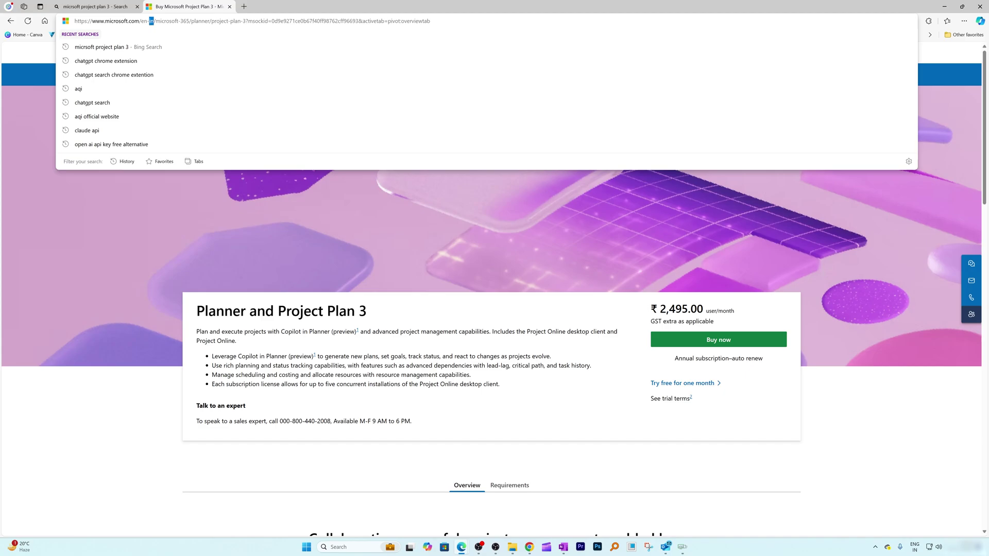
pyautogui.write('u')
pyautogui.write('s')
pyautogui.press('Return')
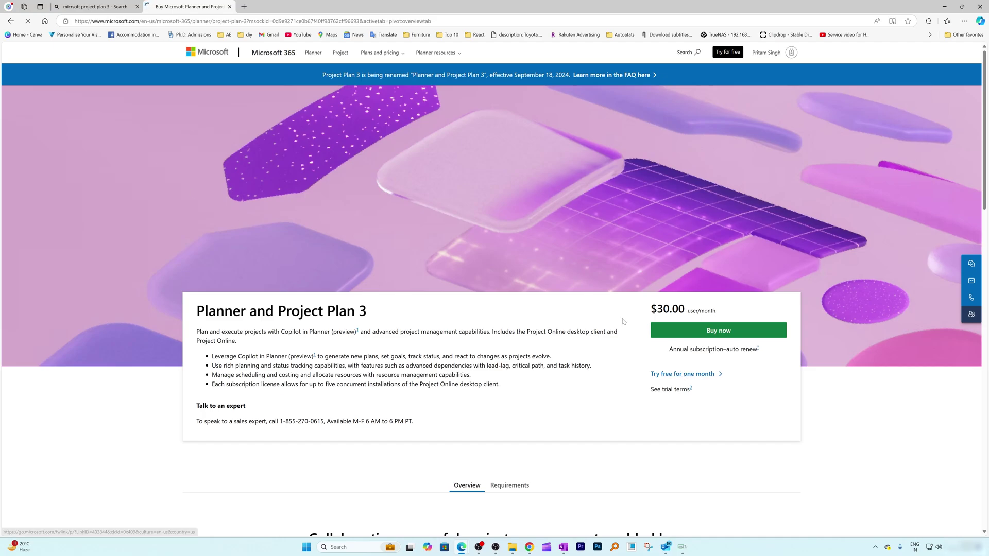
pyautogui.click(11, 22)
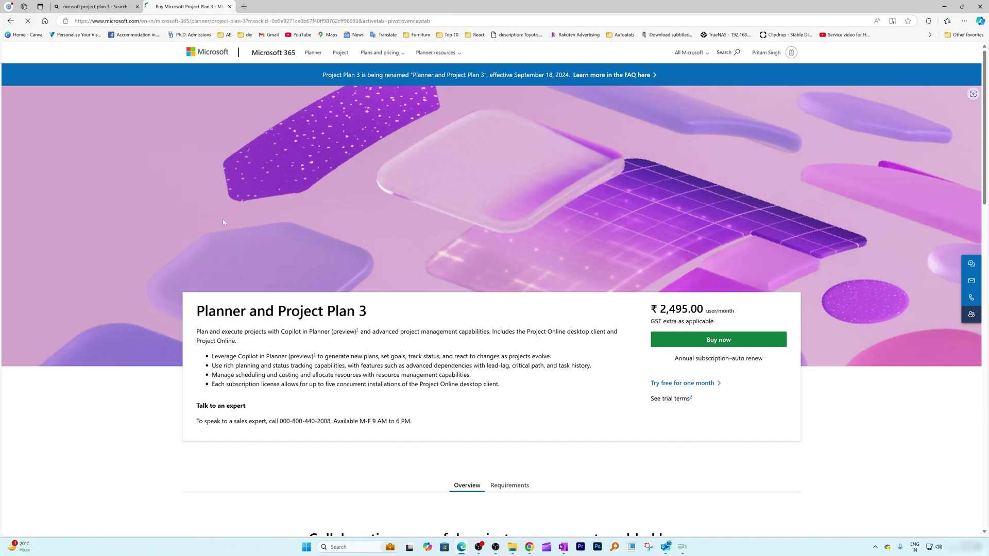
# Step: Start the one-month Project Plan 3 free trial and submit a work email address
pyautogui.click(662, 384)
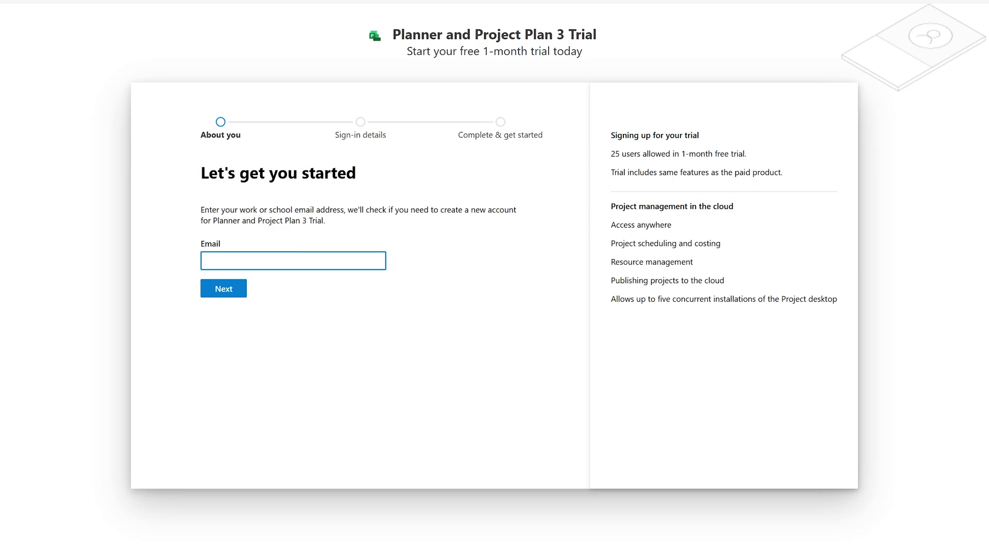
pyautogui.write('user')
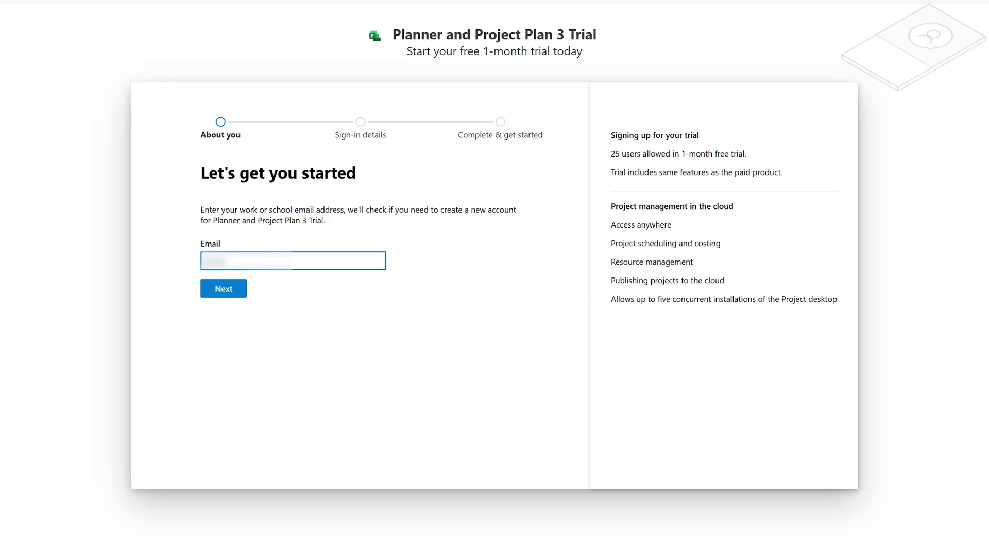
pyautogui.write('name@mail.com')
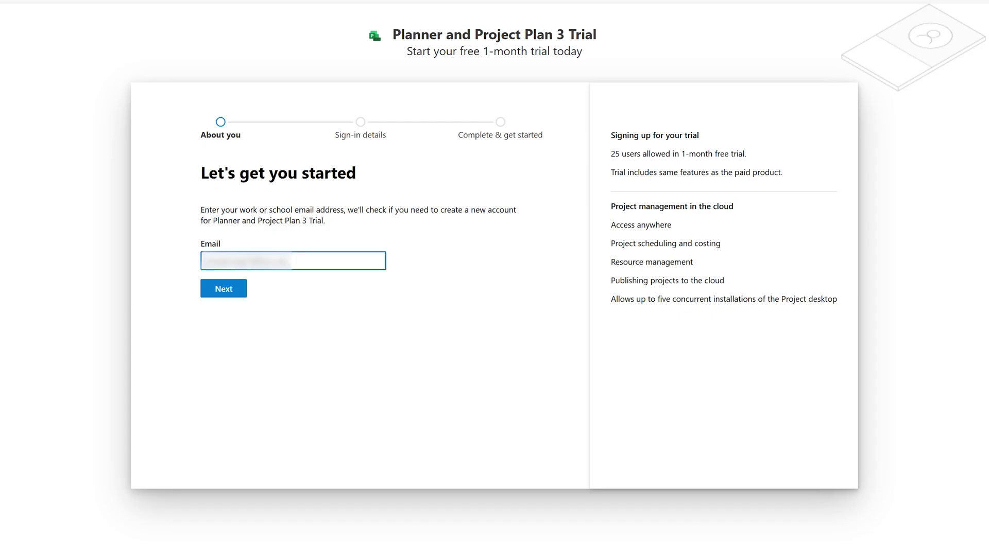
pyautogui.click(222, 299)
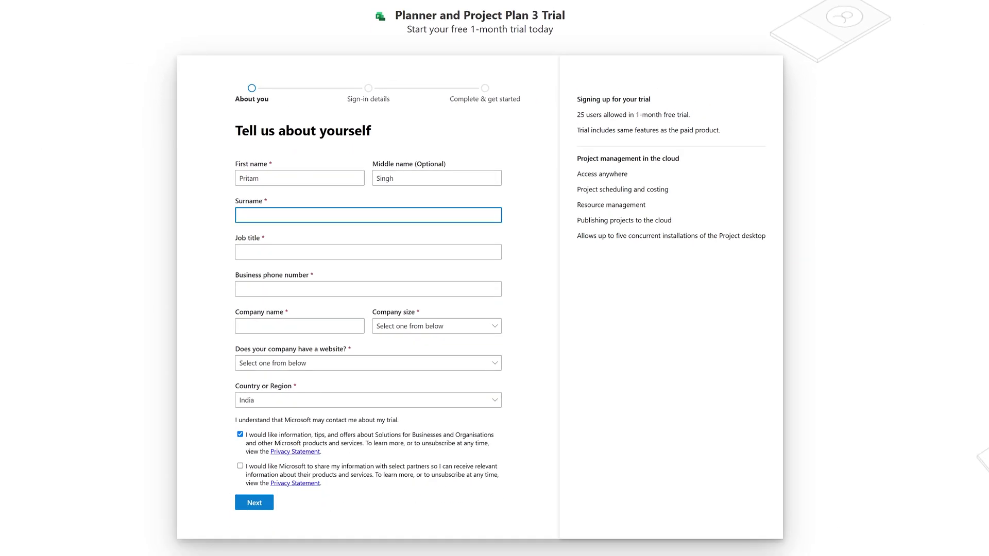
# Step: Enter surname, job title Freelancer, phone, company Web Digital Arts, and website No
pyautogui.write('Negi')
pyautogui.press('Tab')
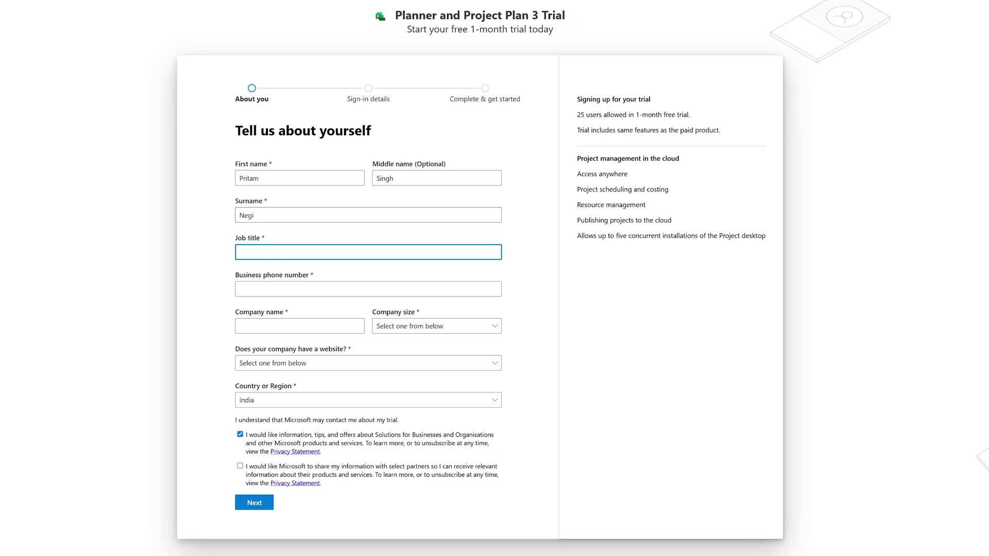
pyautogui.write('Free')
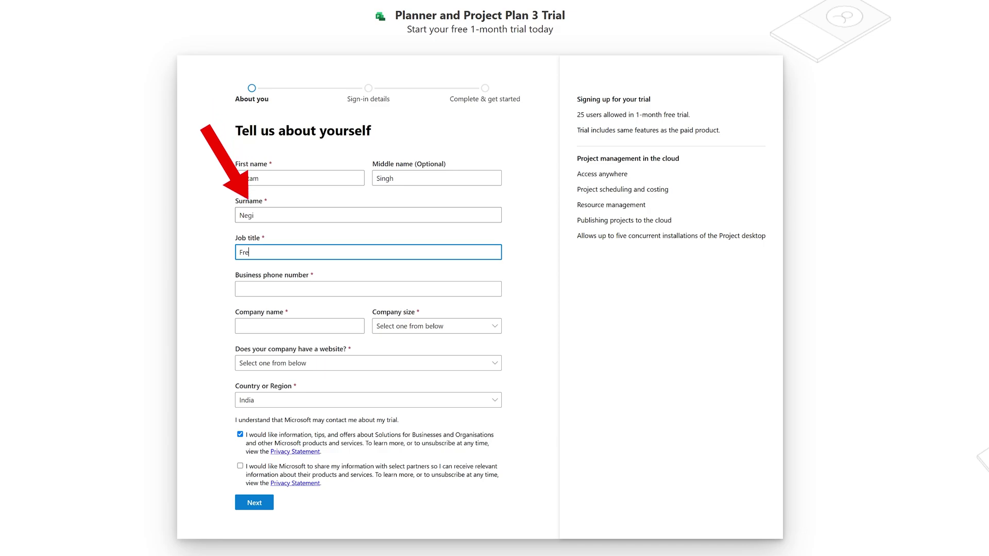
pyautogui.write('lancer')
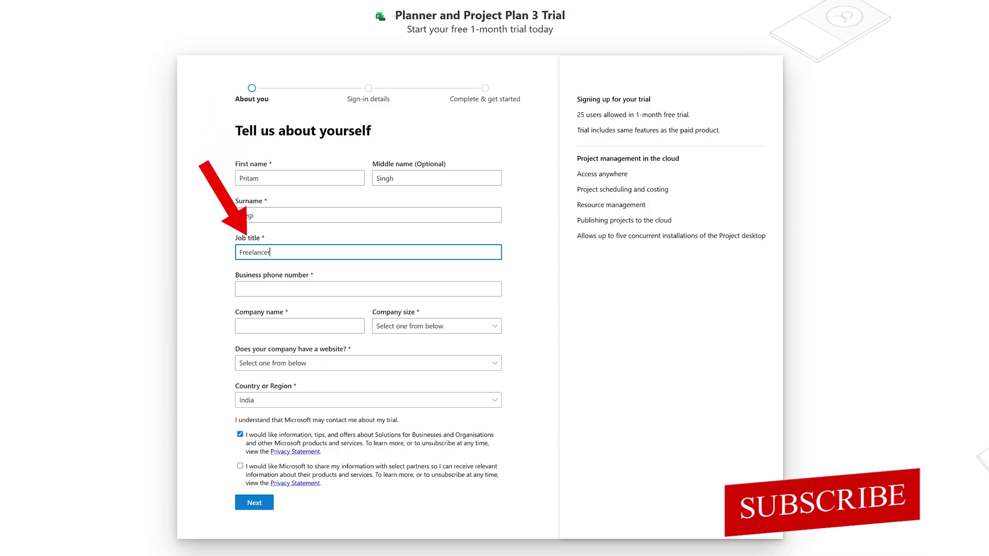
pyautogui.press('Tab')
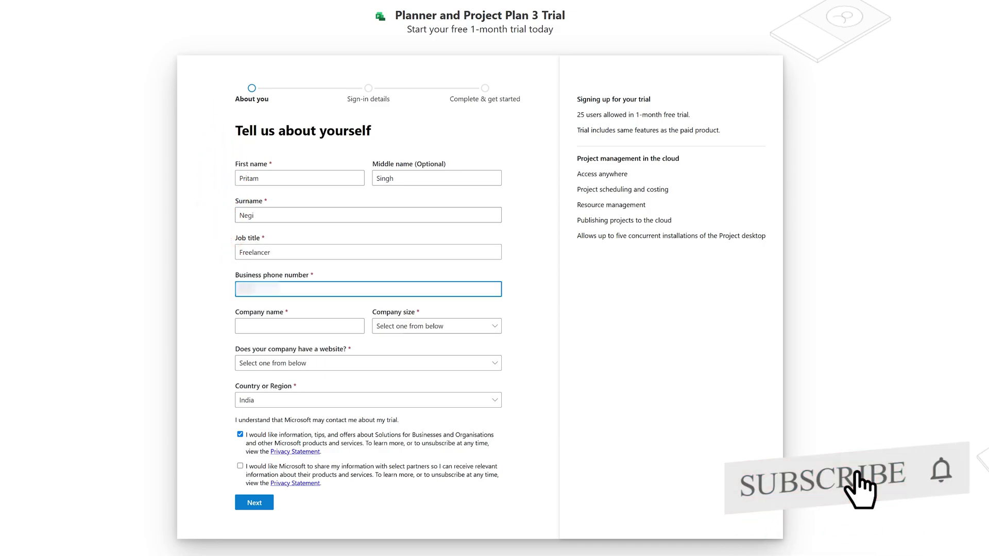
pyautogui.click(300, 326)
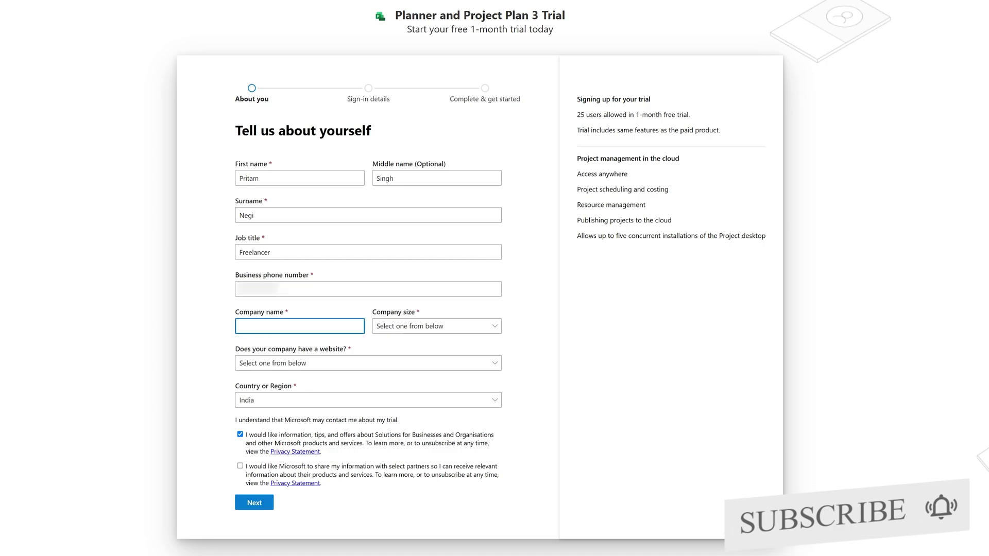
pyautogui.write('Web Digi')
pyautogui.write('tal Arts')
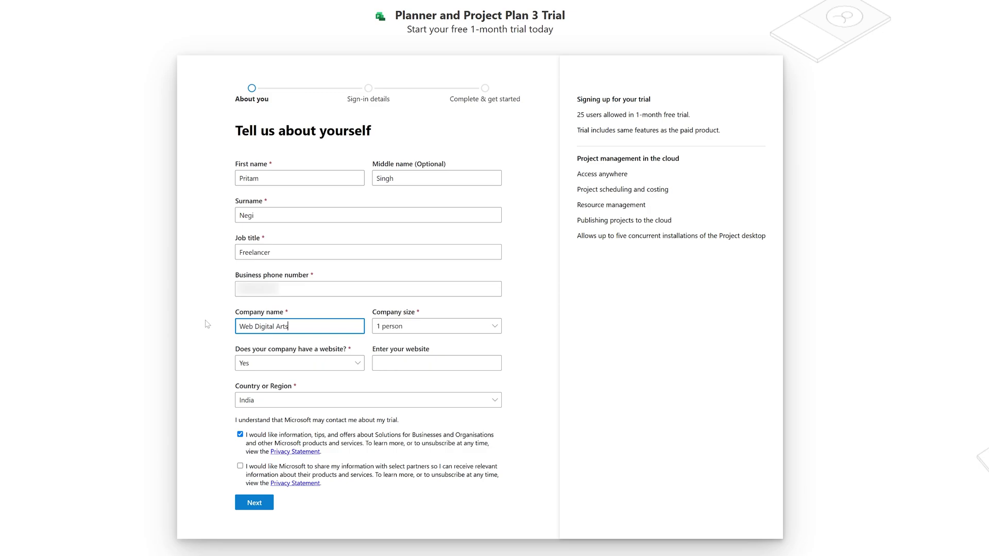
pyautogui.click(335, 367)
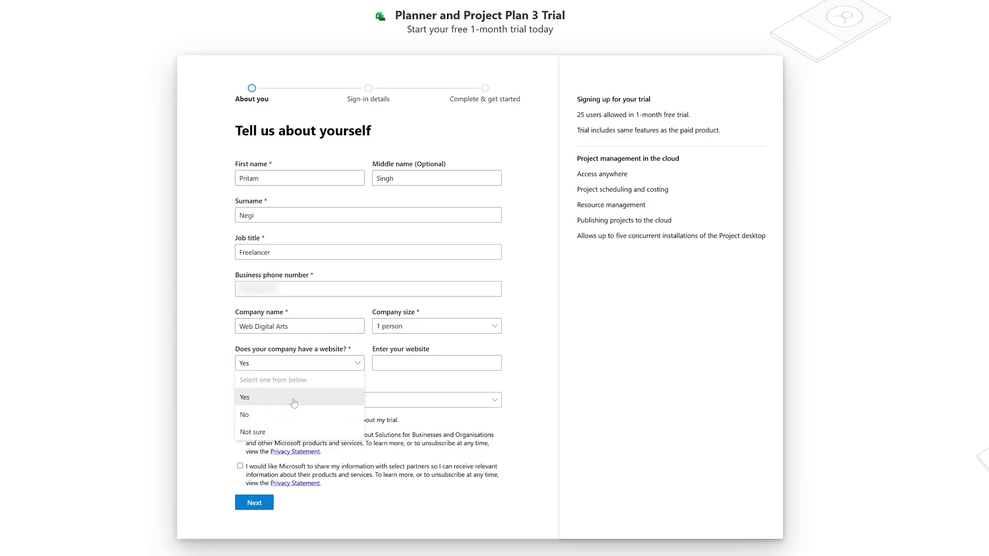
pyautogui.click(286, 414)
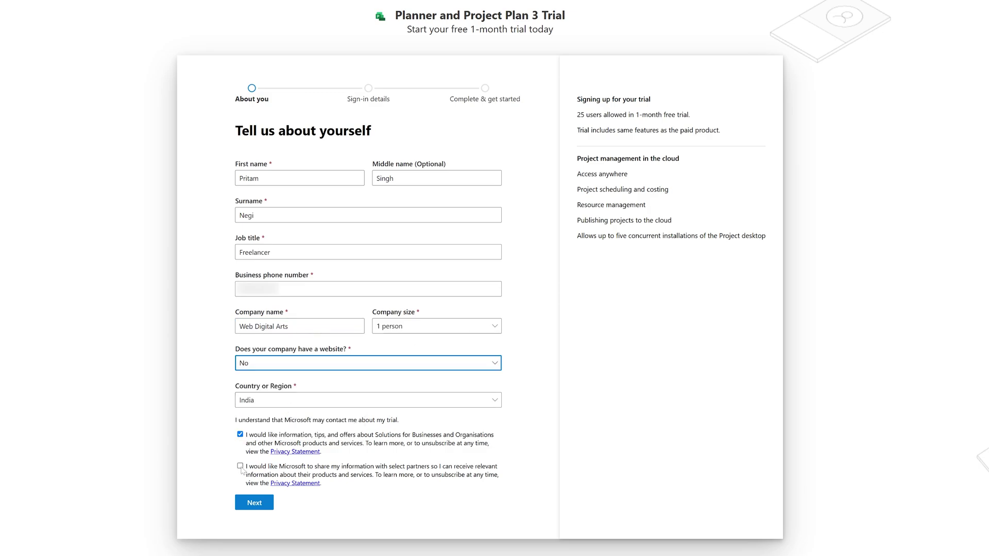
# Step: Submit the about-you details and verify the phone with the texted code
pyautogui.click(254, 502)
pyautogui.click(304, 278)
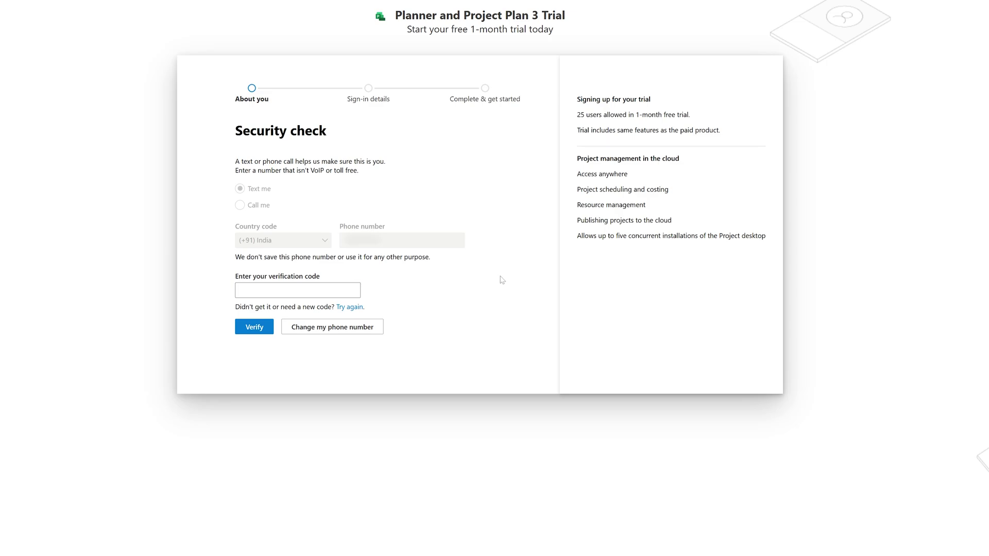
pyautogui.click(289, 290)
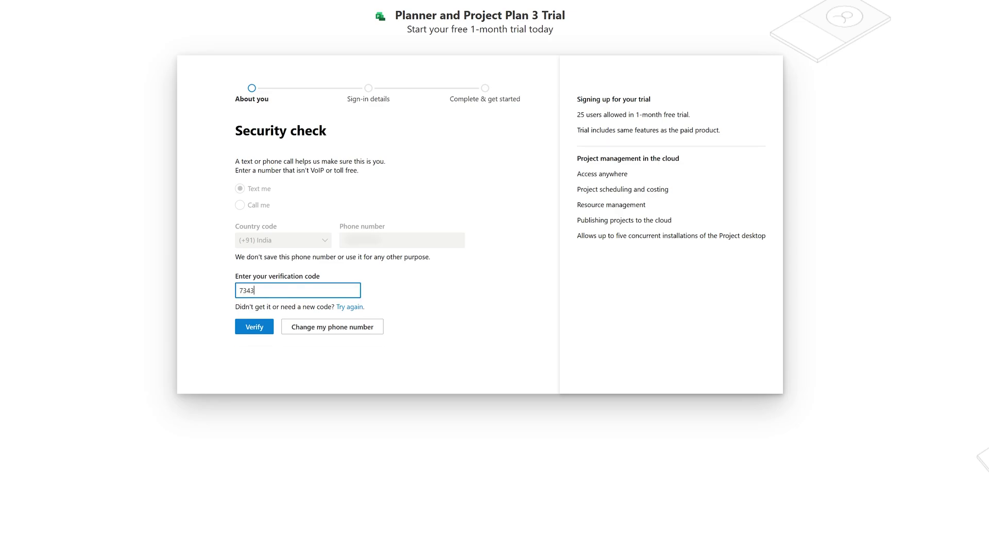
pyautogui.click(257, 328)
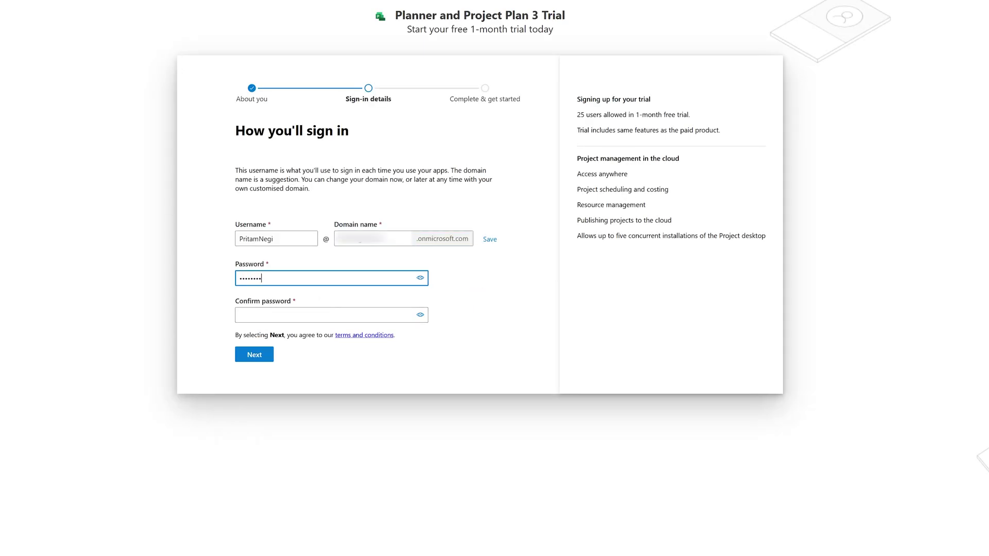
# Step: Set and confirm the account password to create the account
pyautogui.press('Tab')
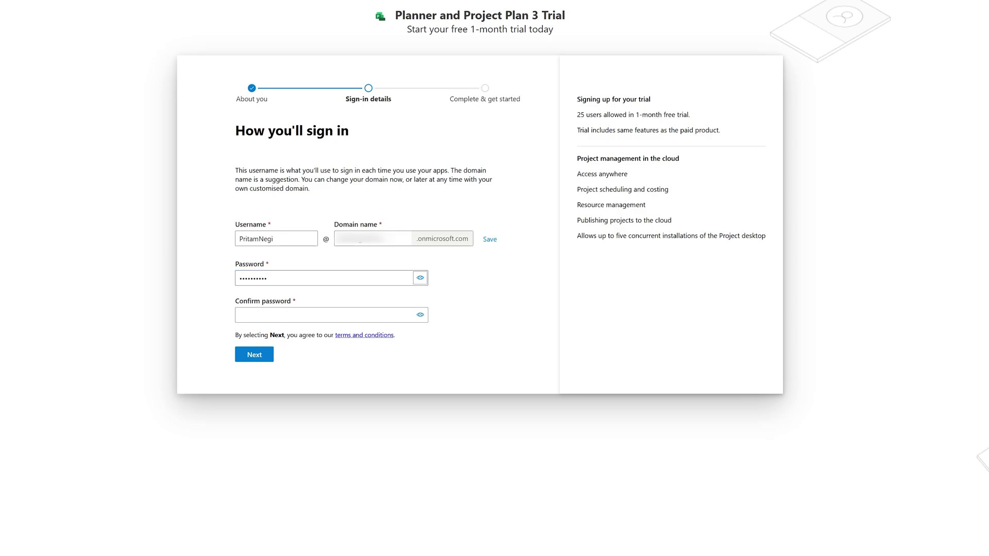
pyautogui.press('Tab')
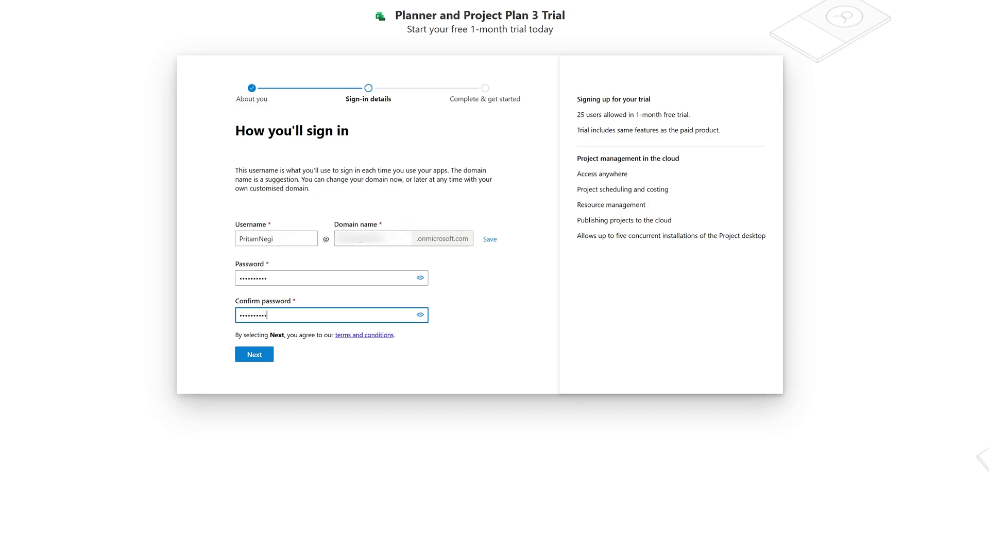
pyautogui.click(261, 359)
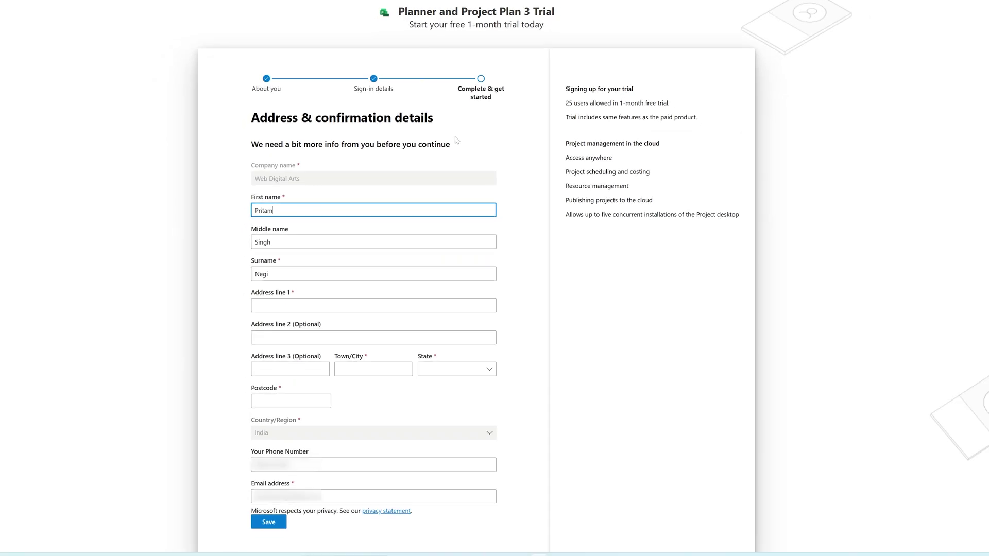
# Step: Enter the billing address line, city, Uttar Pradesh as state, and the postcode
pyautogui.scroll(-1, 457, 146)
pyautogui.click(303, 258)
pyautogui.write('Sector 22')
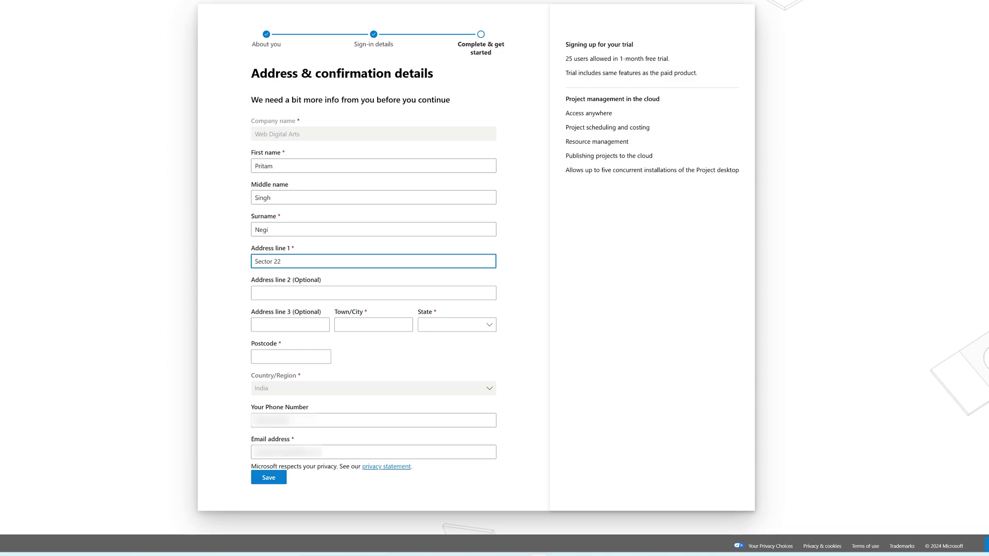
pyautogui.write(' Noida')
pyautogui.click(373, 325)
pyautogui.write('Noida')
pyautogui.press('Tab')
pyautogui.click(457, 324)
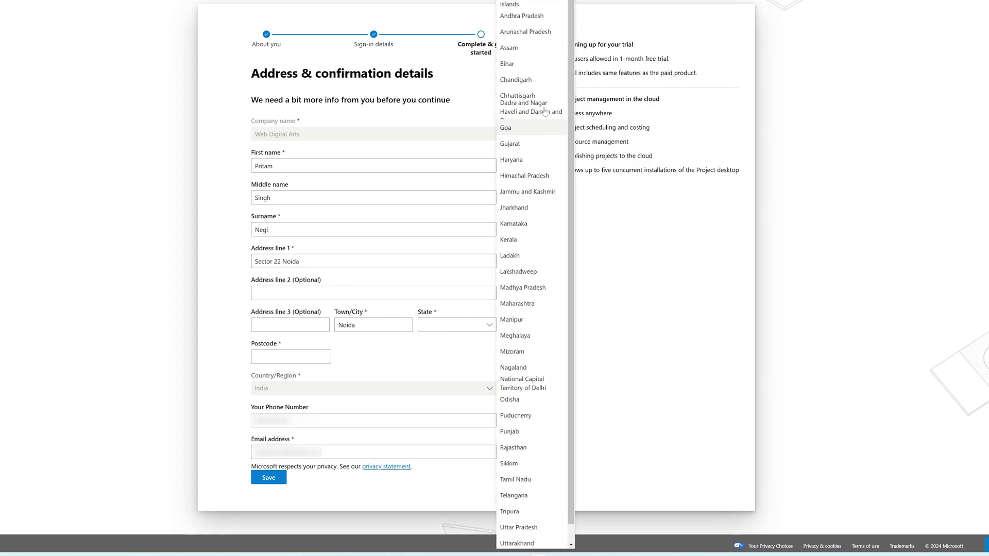
pyautogui.click(518, 526)
pyautogui.press('Tab')
pyautogui.write('2013')
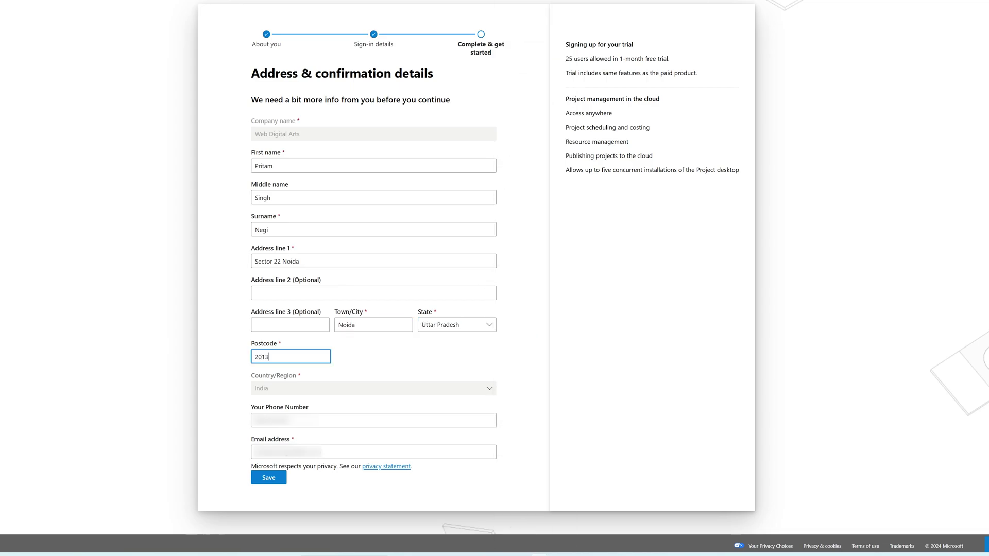
pyautogui.write('01')
pyautogui.press('Return')
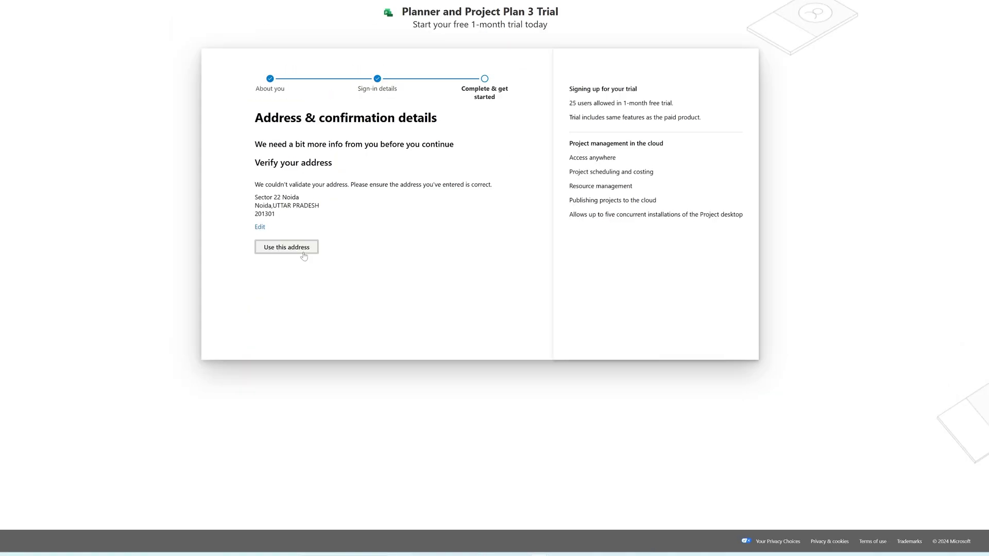
# Step: Accept the address as entered and paste the registration tax ID
pyautogui.click(303, 251)
pyautogui.press('Tab')
pyautogui.hotkey('ctrl', 'v')
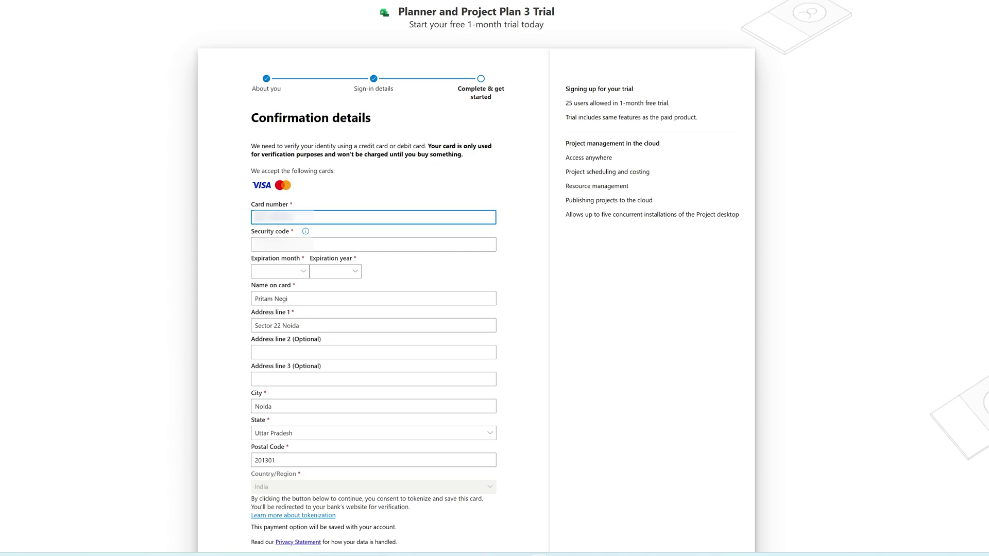
# Step: Fill in the card security code and 07/26 expiry, then save the card details
pyautogui.click(373, 244)
pyautogui.click(295, 271)
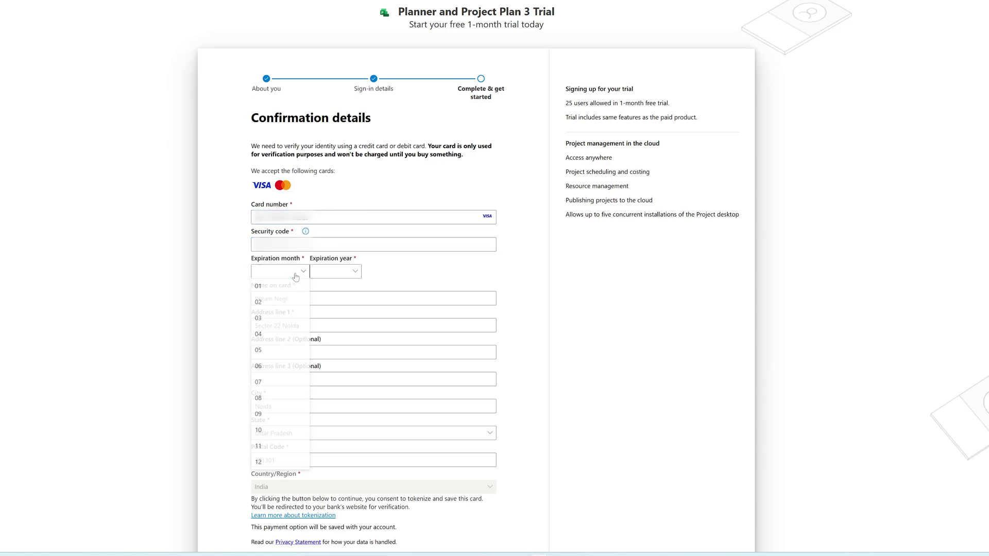
pyautogui.click(262, 382)
pyautogui.click(354, 271)
pyautogui.click(403, 201)
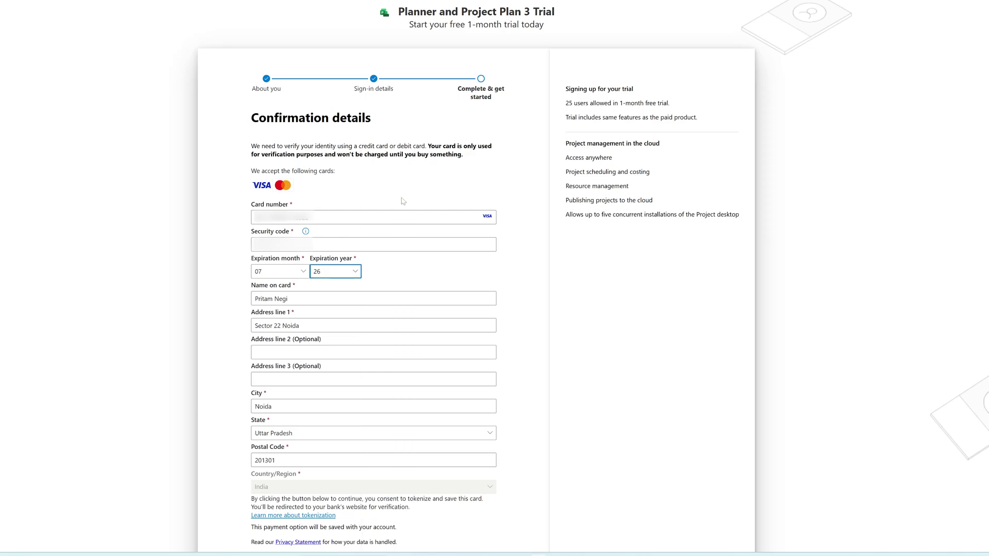
pyautogui.click(580, 337)
pyautogui.scroll(-2, 563, 391)
pyautogui.click(284, 472)
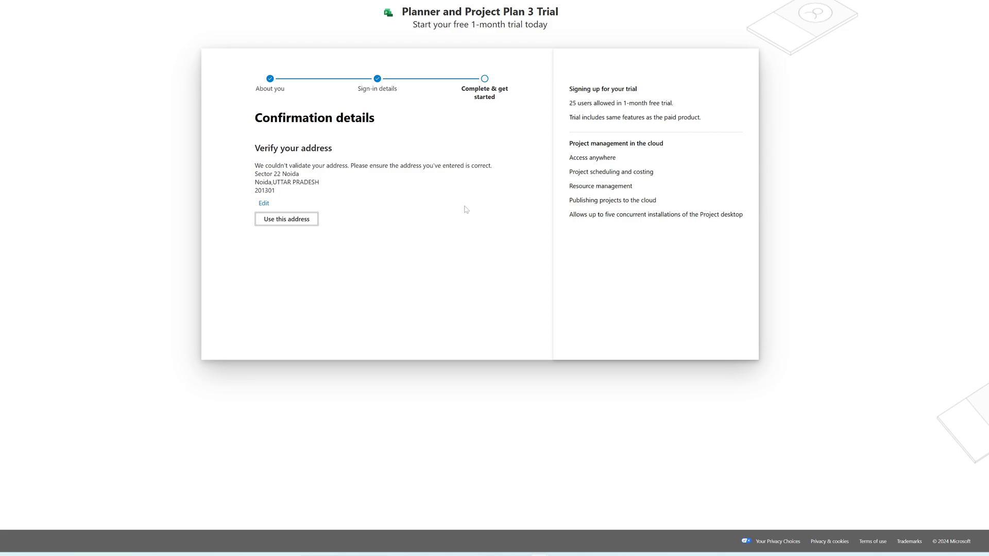
# Step: Accept the address and authorise the Rs. 2.00 SBI Card payment with the OTP
pyautogui.click(296, 220)
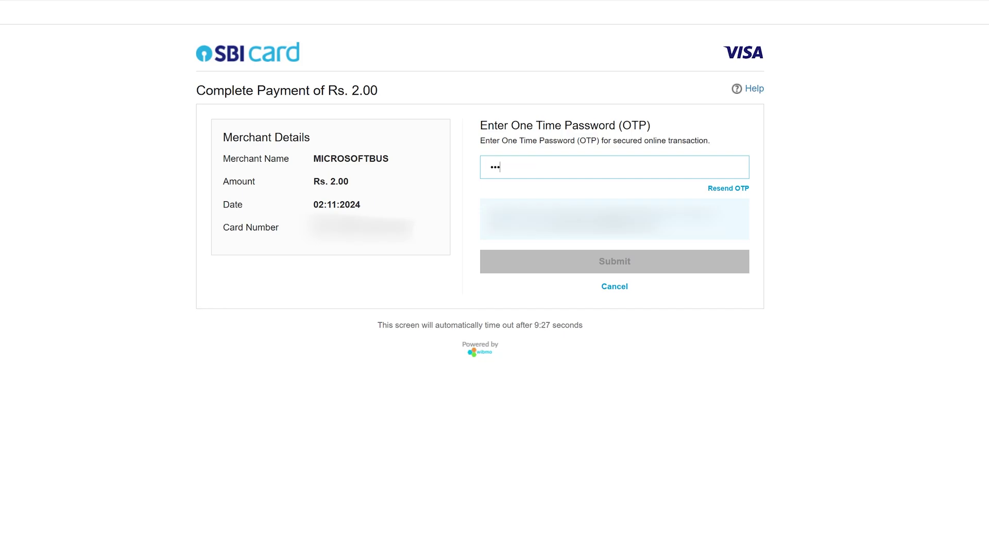
pyautogui.write('•••')
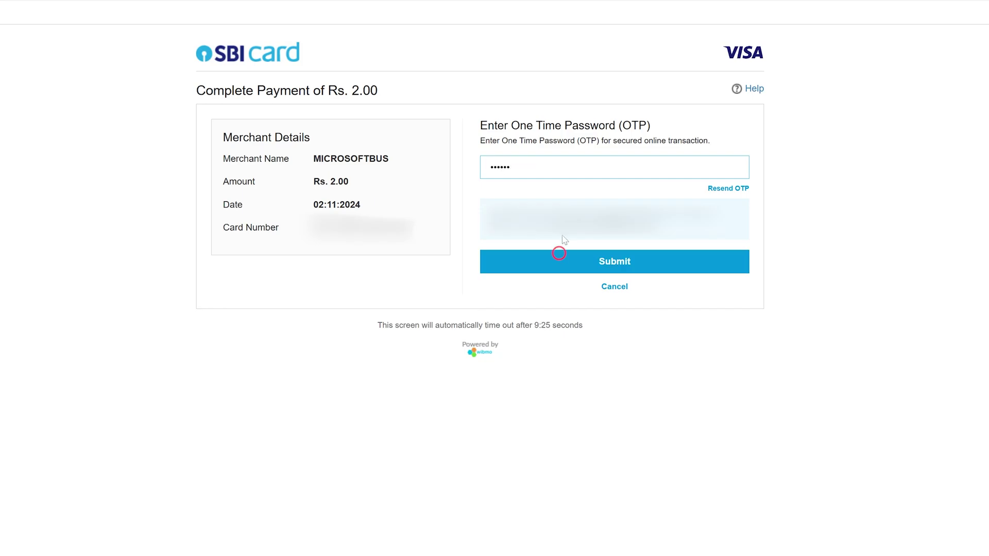
pyautogui.click(555, 263)
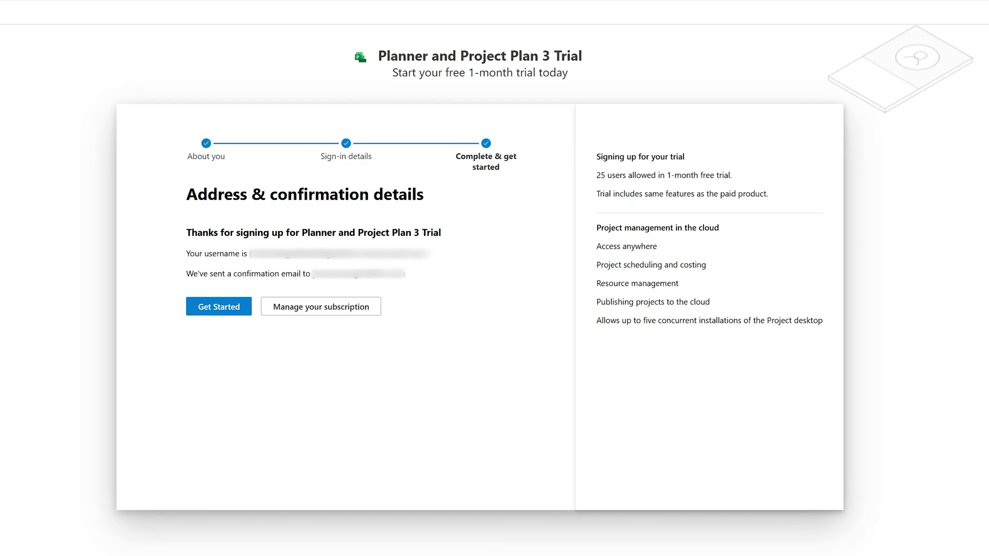
# Step: Select the new account's username, then open the Web Digital Arts admin center
pyautogui.moveTo(250, 253); pyautogui.dragTo(437, 258)
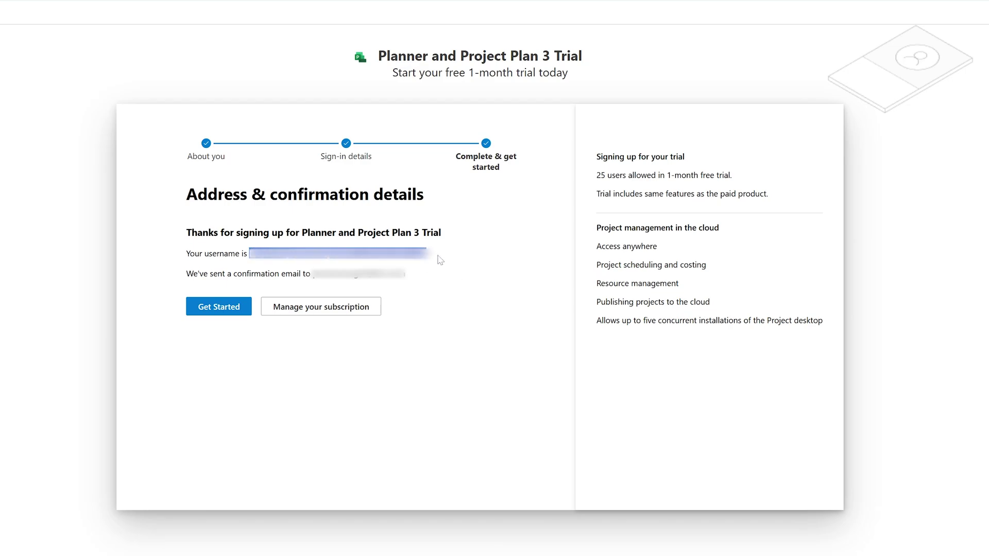
pyautogui.click(238, 307)
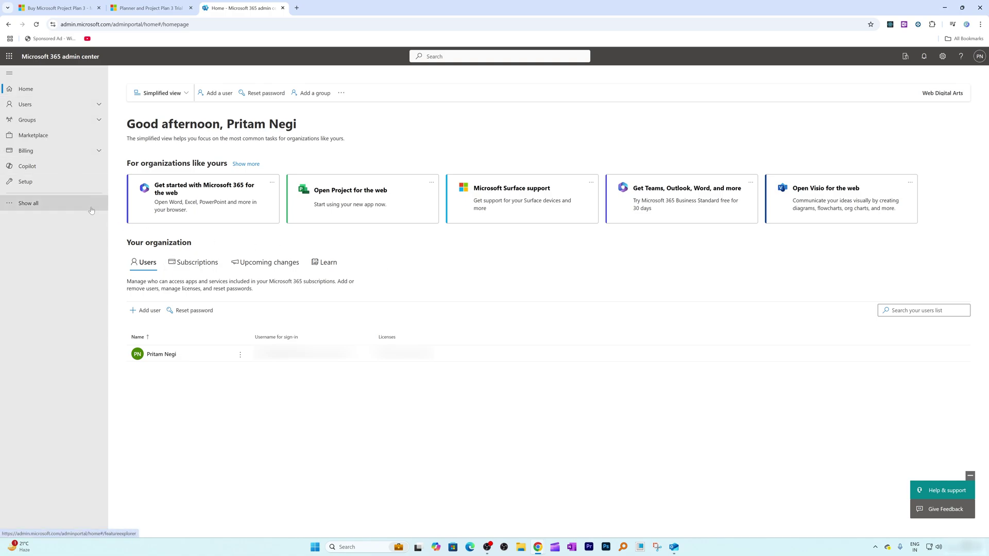
# Step: Cancel the Planner and Project Plan 3 Trial from the Subscriptions list, giving Didn't use as the reason
pyautogui.click(204, 263)
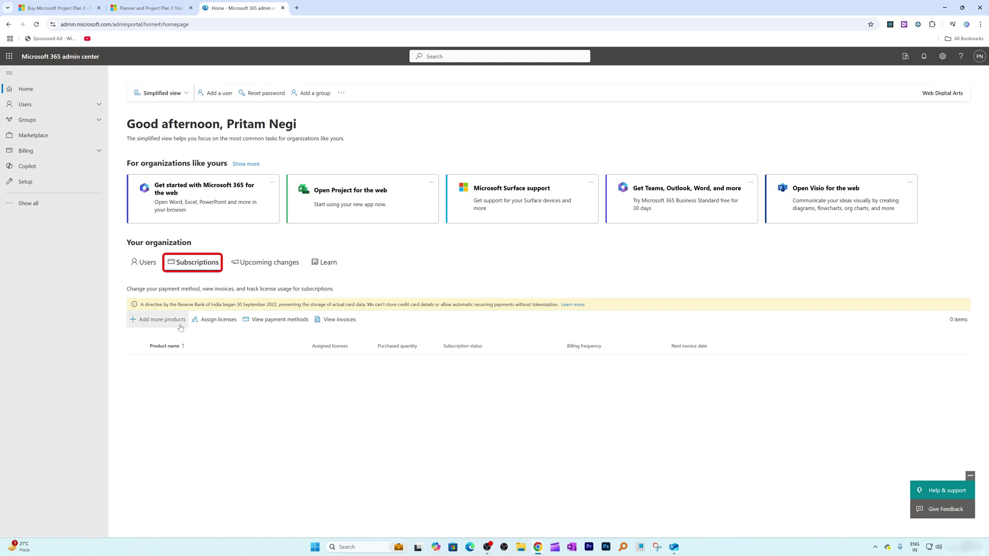
pyautogui.click(303, 368)
pyautogui.click(297, 365)
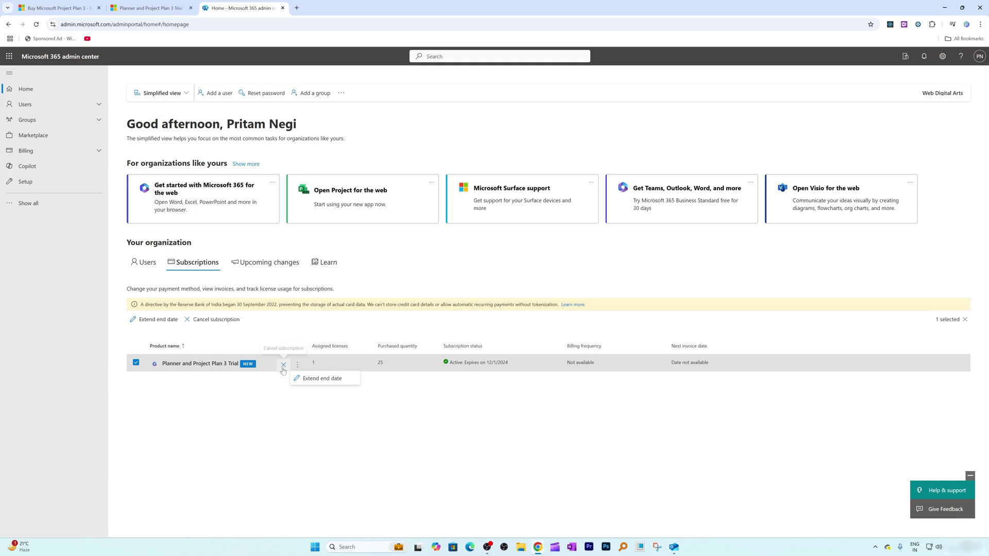
pyautogui.click(283, 369)
pyautogui.click(285, 363)
pyautogui.click(829, 207)
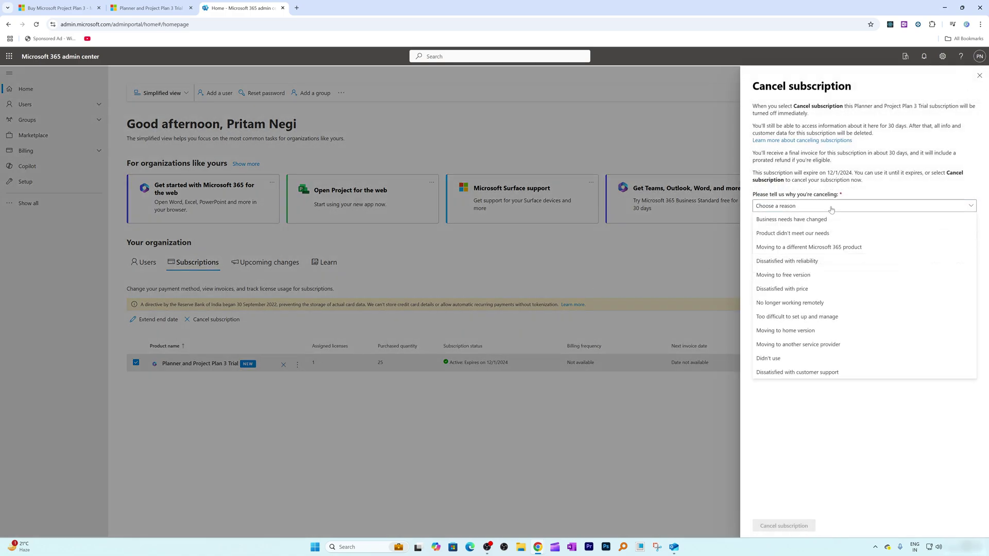
pyautogui.click(820, 357)
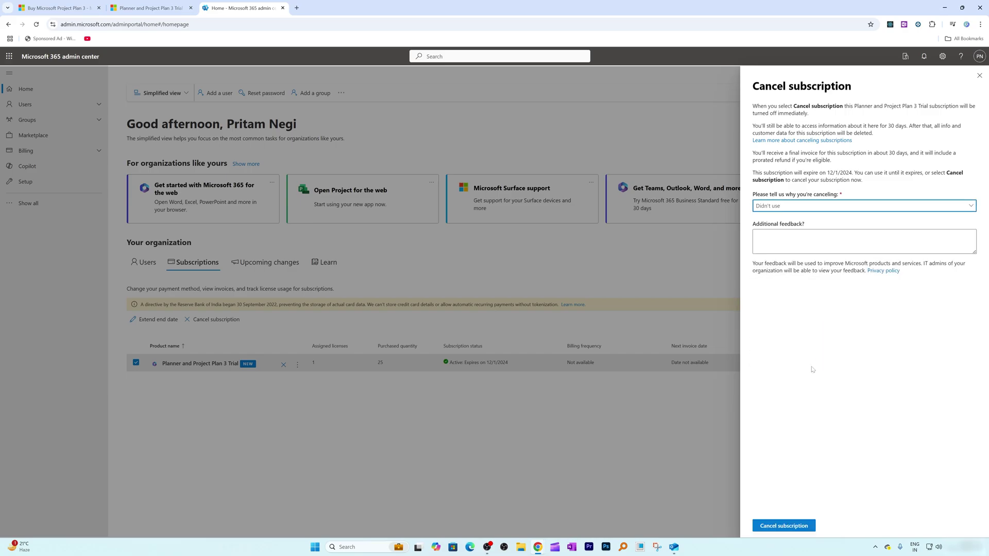
pyautogui.click(788, 526)
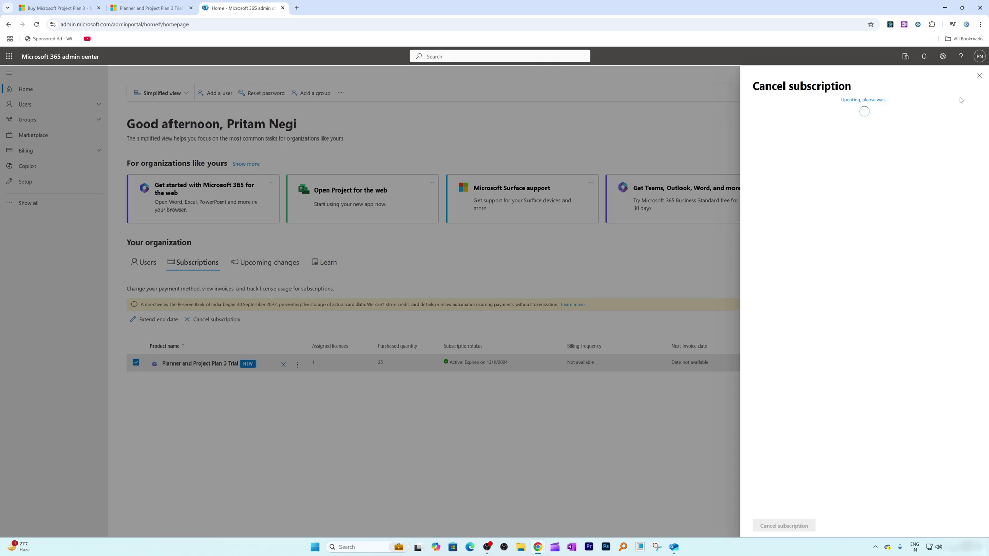
pyautogui.click(978, 76)
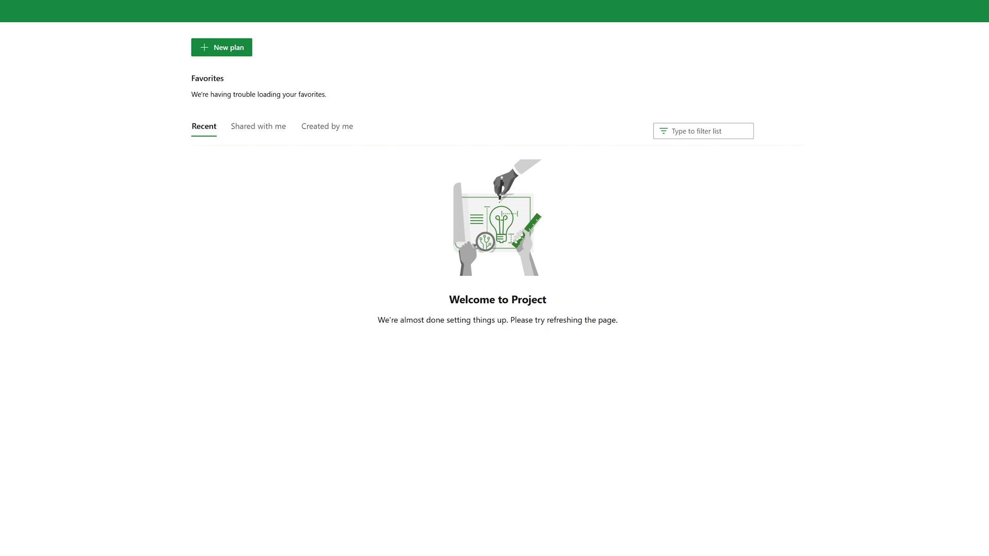
# Step: Start a new plan and base it on the Project Management template
pyautogui.click(204, 52)
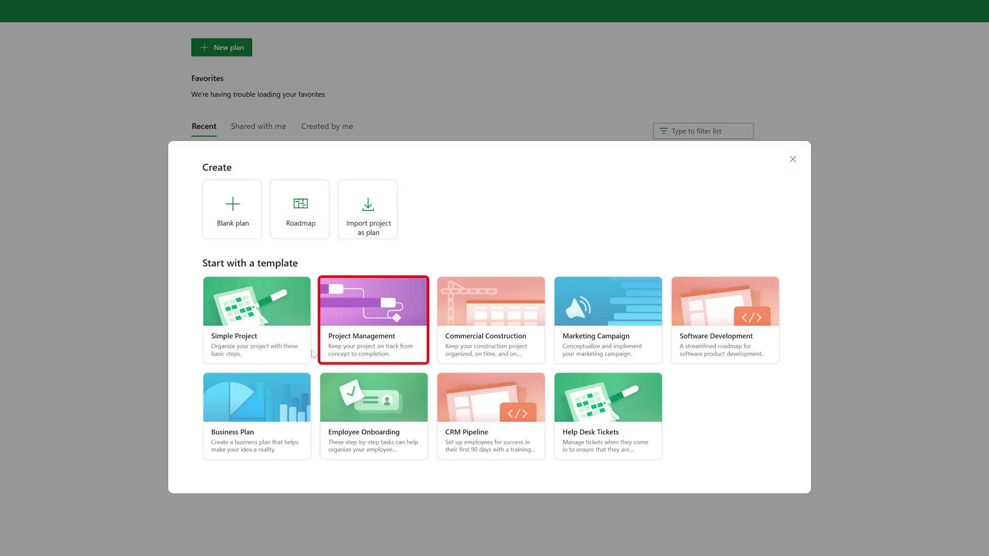
pyautogui.click(369, 309)
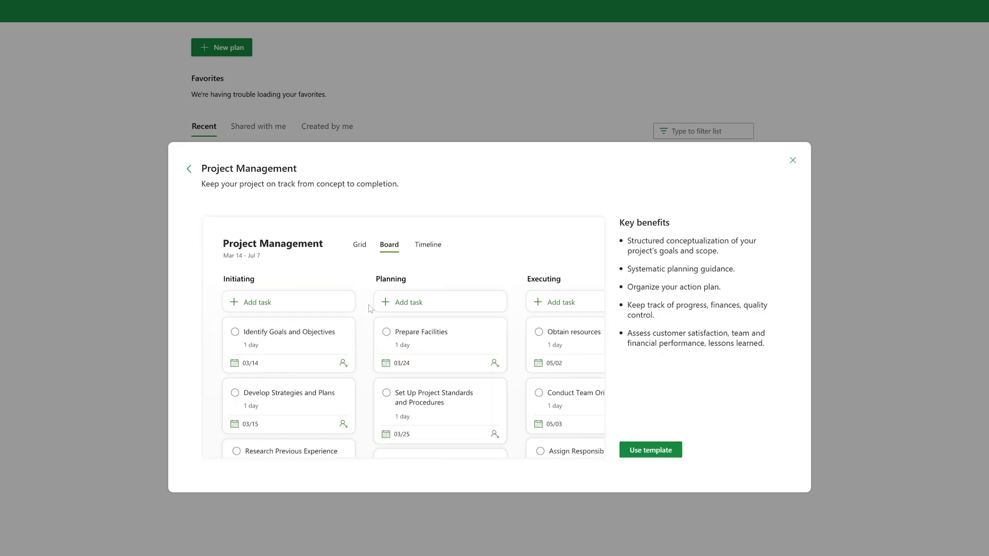
pyautogui.click(653, 455)
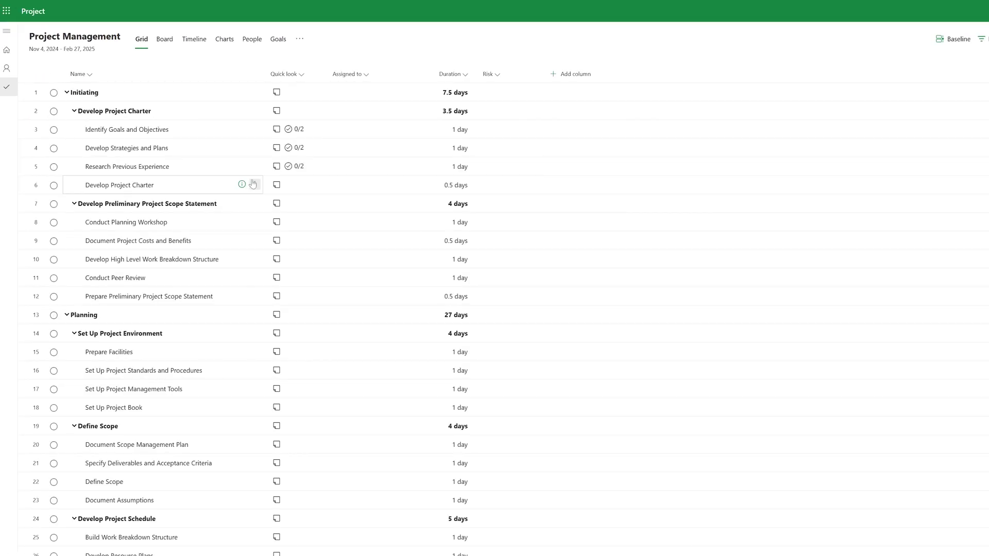
# Step: Switch the plan to Board view and try dragging Set Up Project Standards and Procedures to Executing
pyautogui.scroll(-3, 194, 139)
pyautogui.scroll(3, 194, 139)
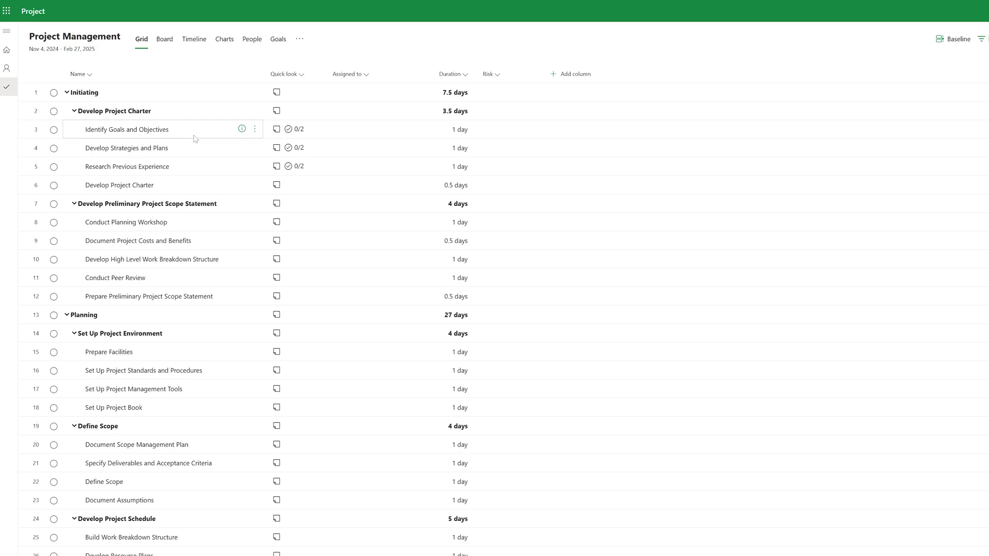
pyautogui.click(164, 39)
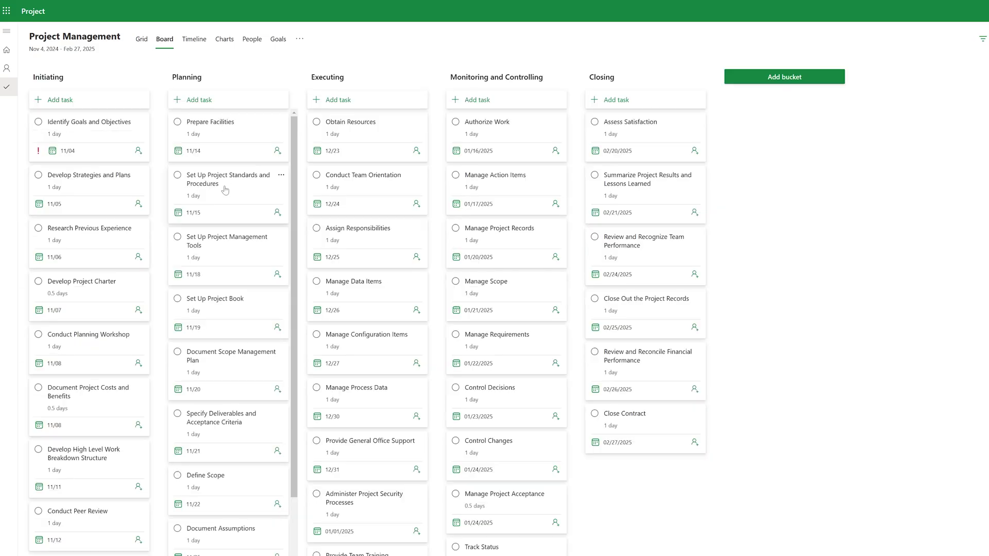
pyautogui.moveTo(223, 187); pyautogui.dragTo(250, 186)
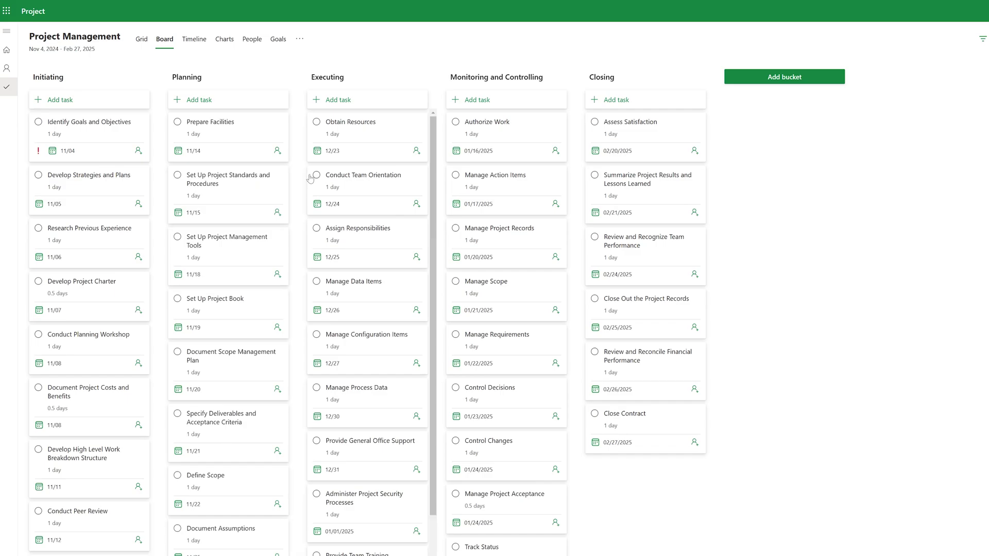
# Step: Scroll through the Timeline Gantt view, then switch to the Charts view showing 91 tasks left
pyautogui.click(194, 39)
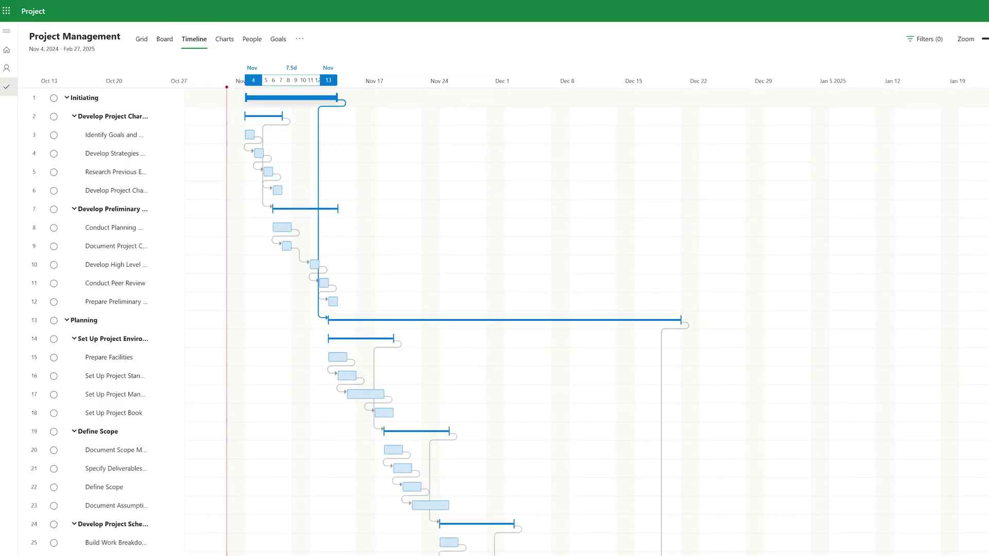
pyautogui.scroll(-15, 527, 432)
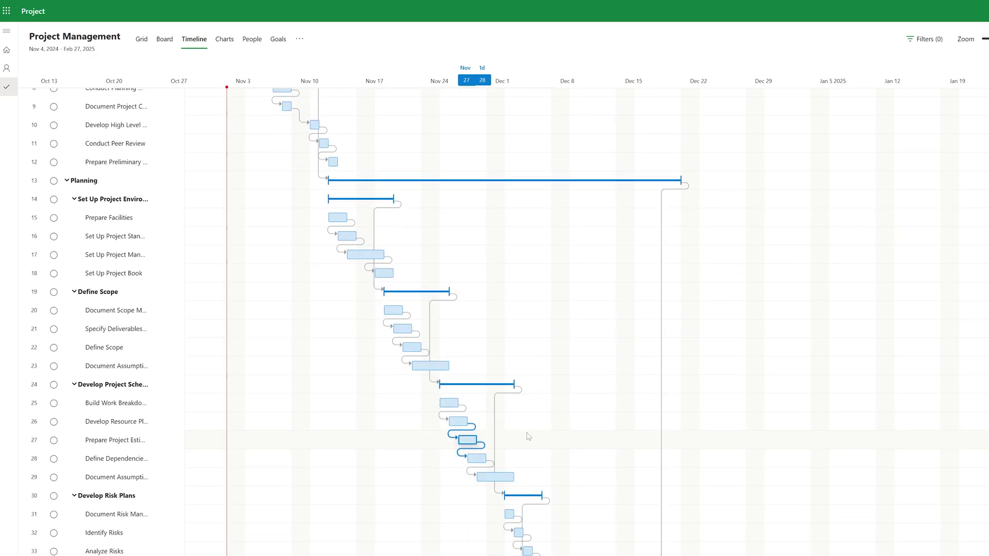
pyautogui.scroll(15, 529, 426)
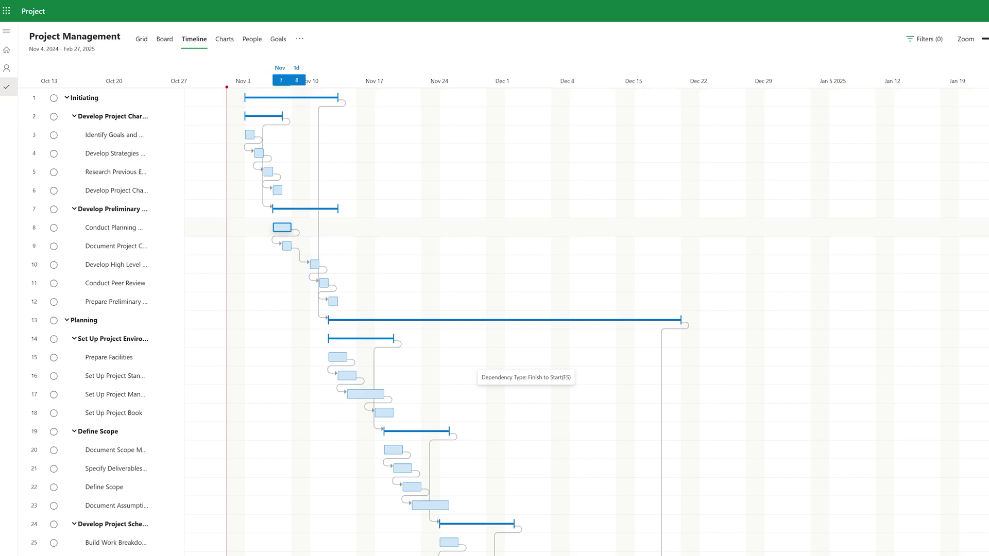
pyautogui.scroll(-3, 446, 342)
pyautogui.scroll(-10, 448, 344)
pyautogui.scroll(-4, 414, 339)
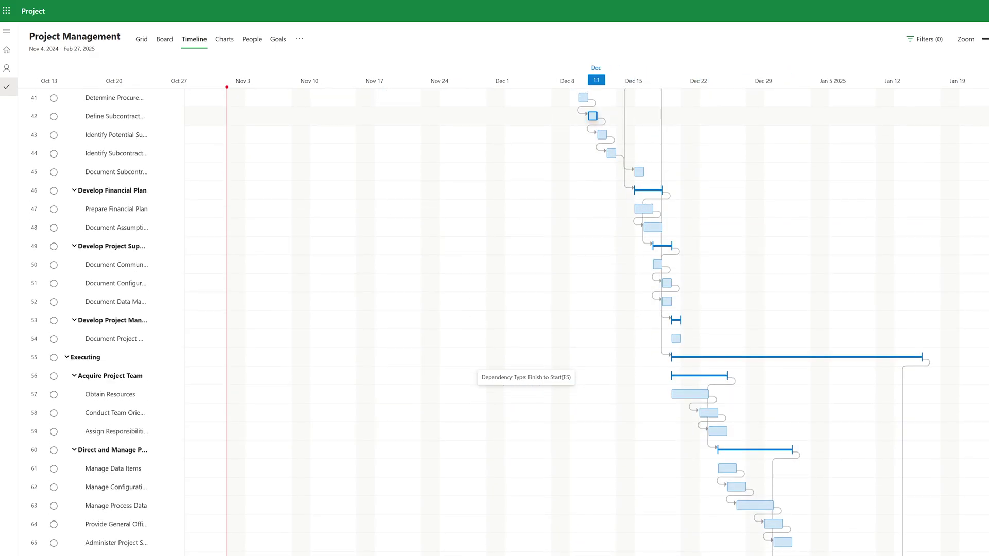
pyautogui.click(235, 41)
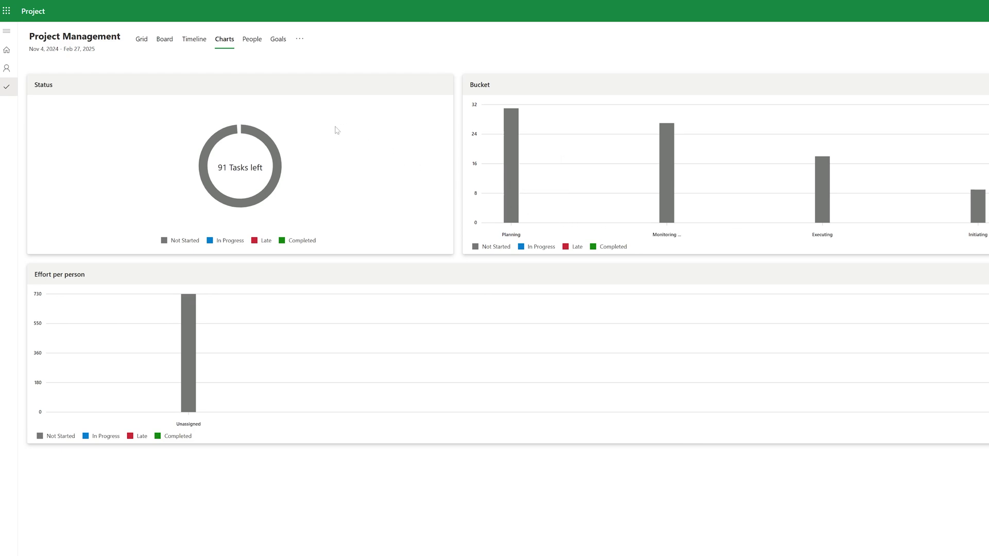
# Step: Review the People and Goals views, start adding a goal, then return to the Grid
pyautogui.click(258, 44)
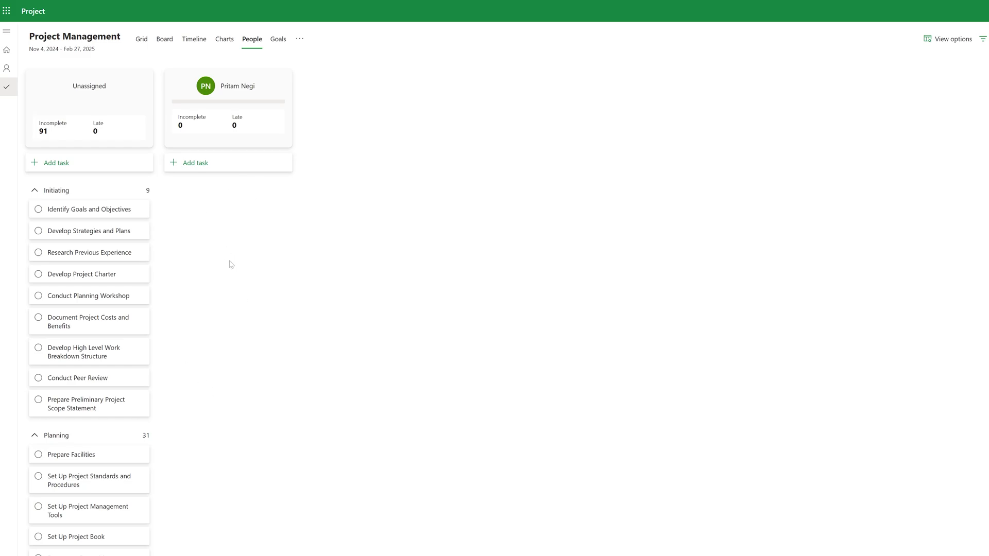
pyautogui.click(280, 39)
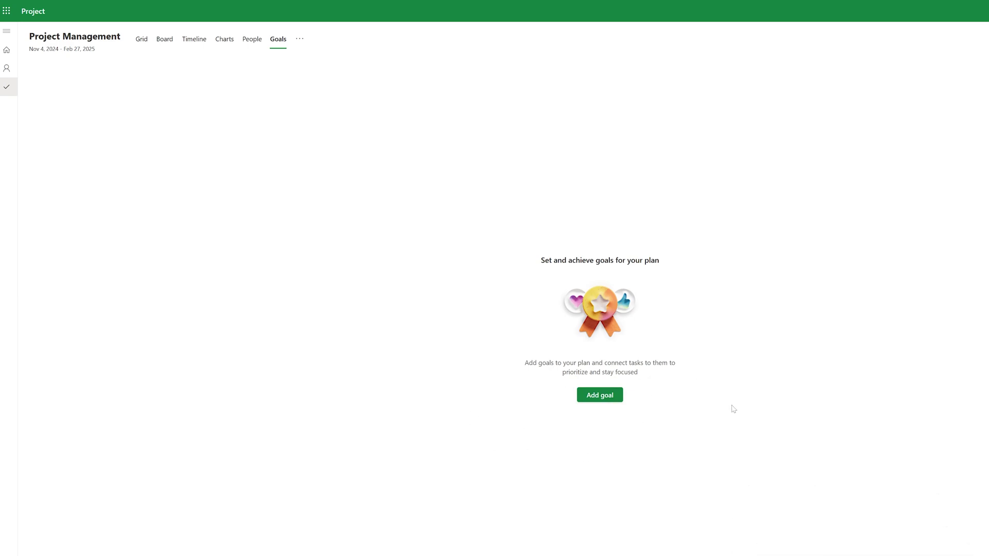
pyautogui.click(611, 401)
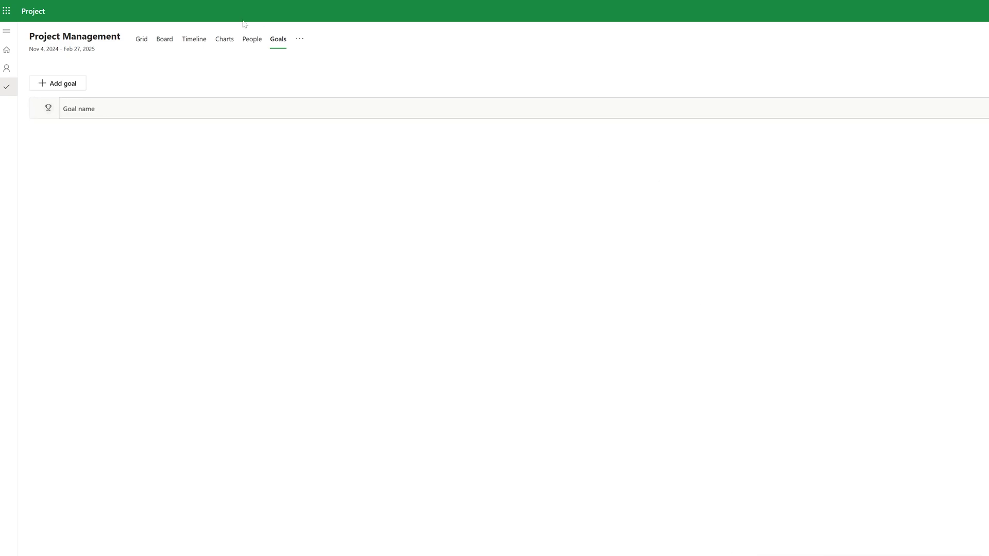
pyautogui.click(141, 40)
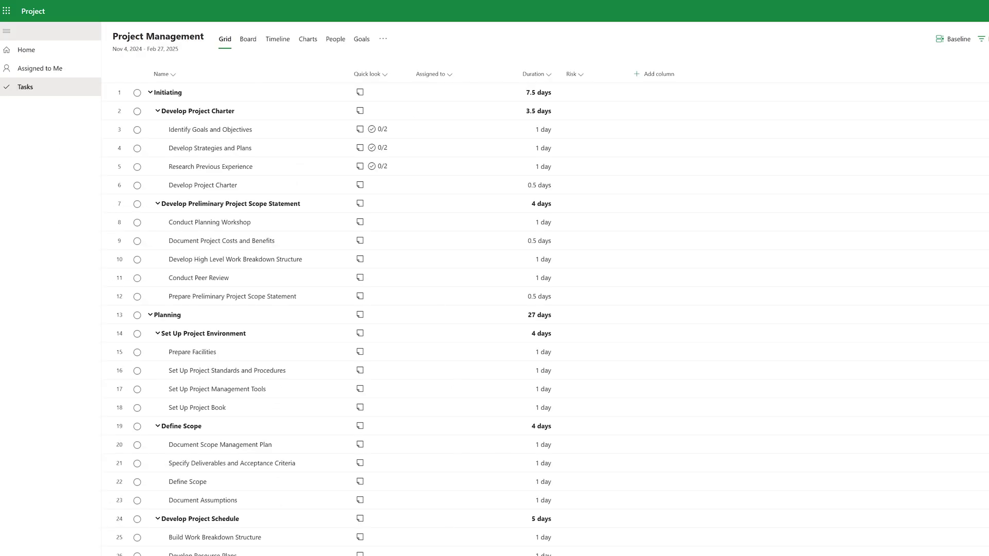
# Step: From the app launcher, reach the Microsoft 365 install options for account apps
pyautogui.click(8, 11)
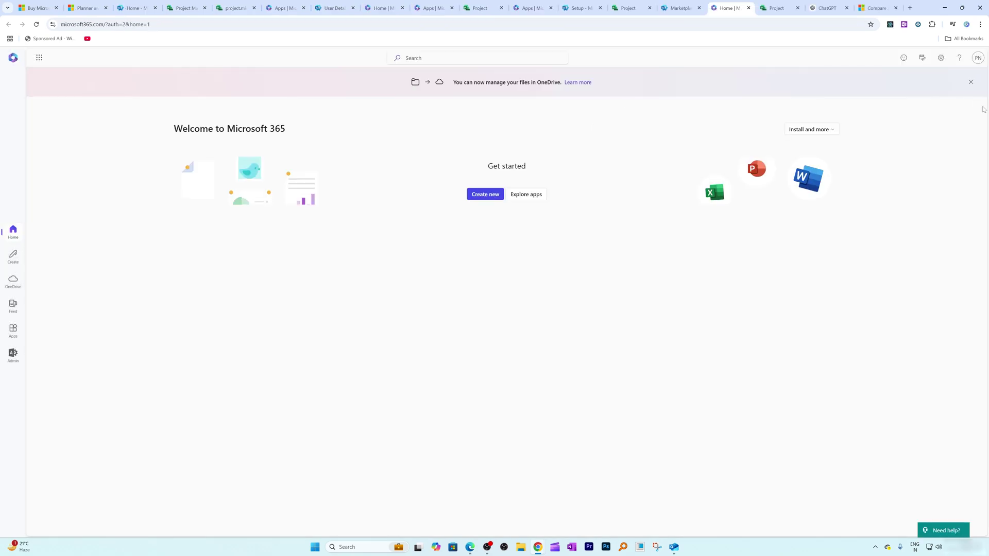
pyautogui.click(829, 130)
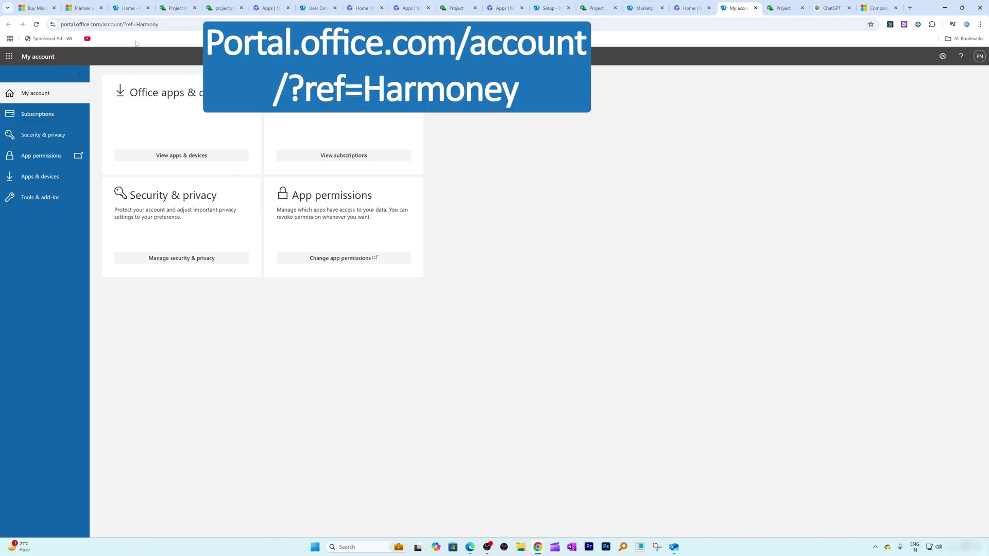
# Step: Download the Project installer from apps & devices and run OfficeSetup.exe
pyautogui.click(181, 156)
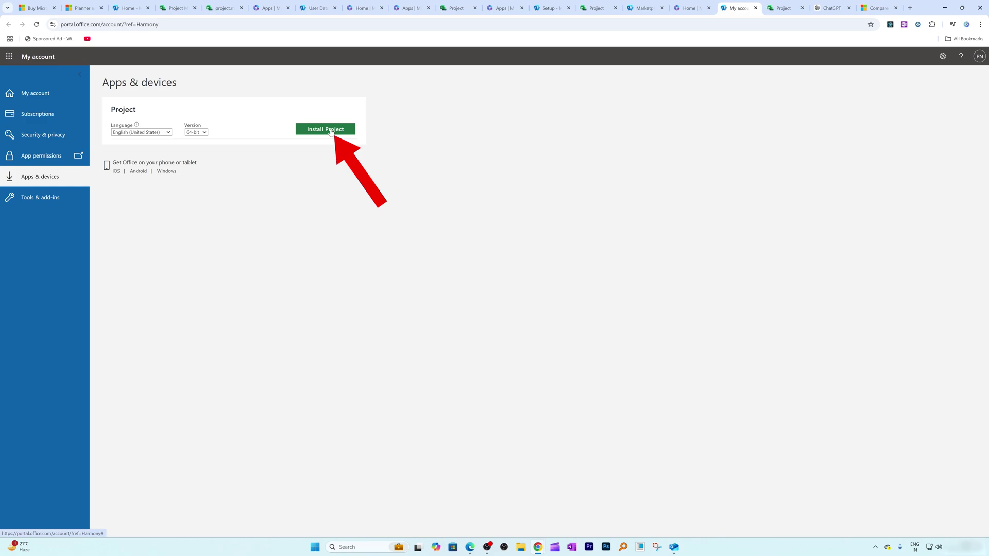
pyautogui.click(331, 132)
pyautogui.click(492, 303)
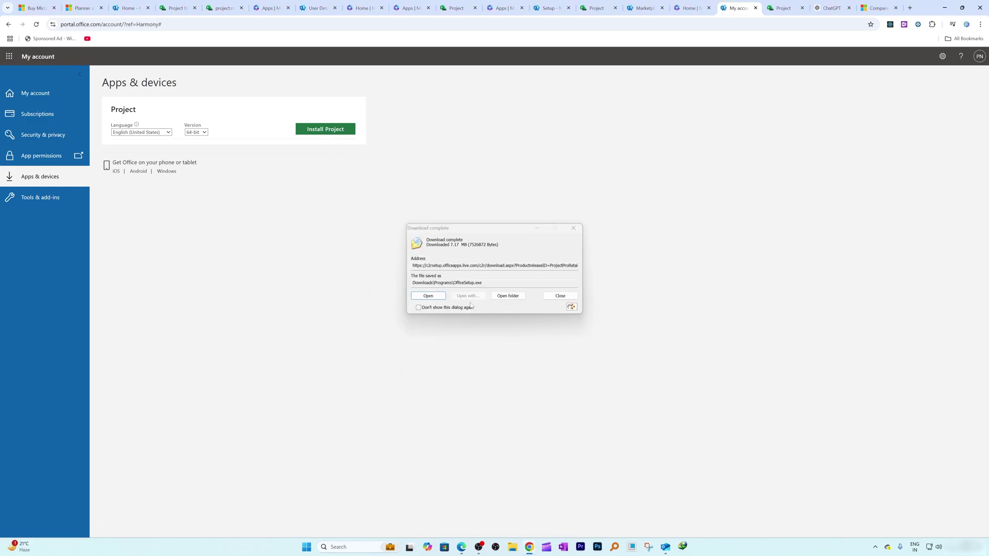
pyautogui.click(437, 298)
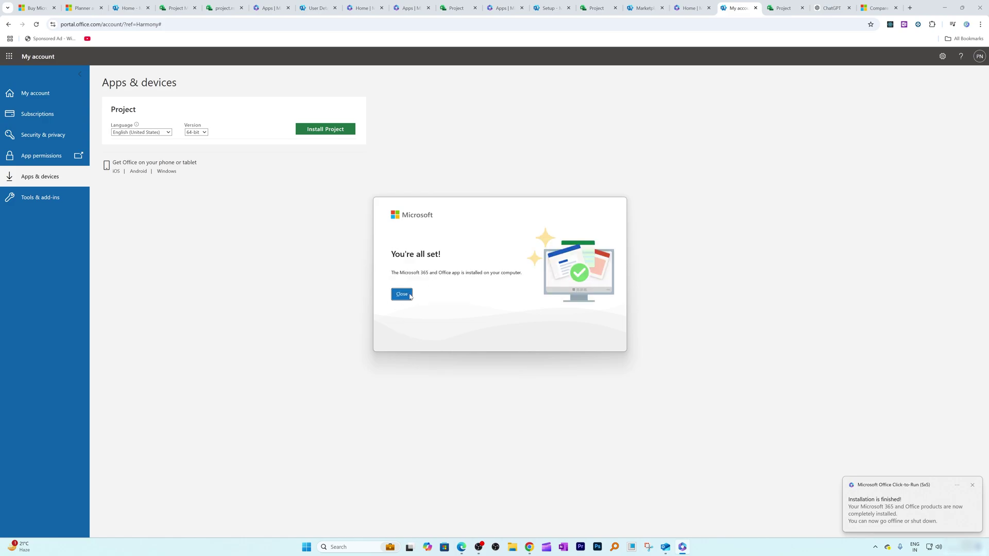
# Step: Dismiss the installer, search the Start menu for 'pro', and launch Project
pyautogui.click(410, 296)
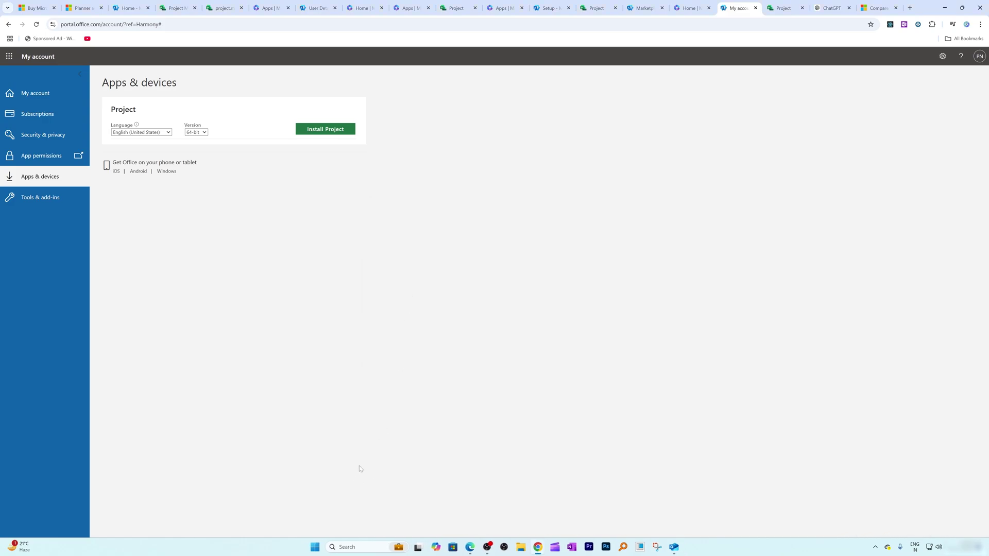
pyautogui.click(314, 547)
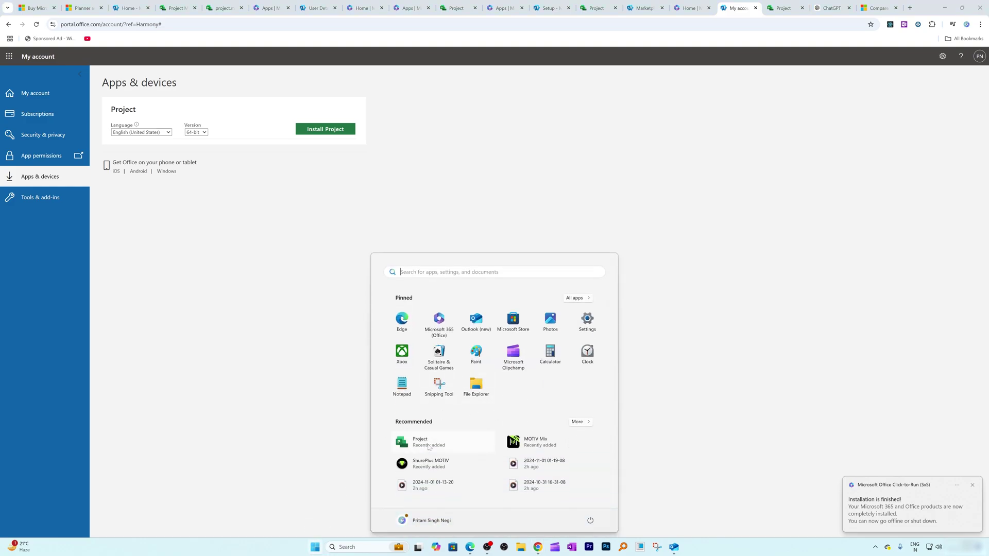
pyautogui.write('pro')
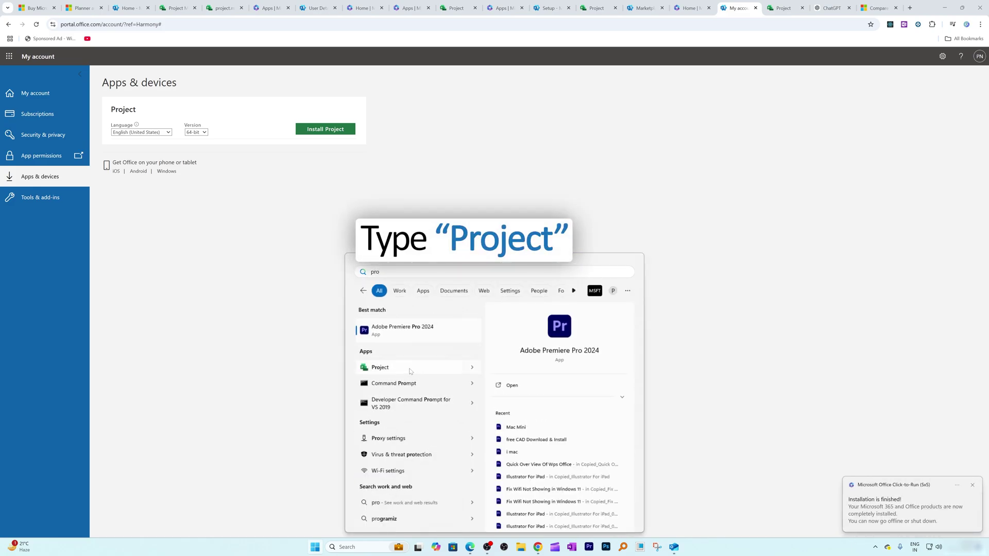
pyautogui.click(405, 373)
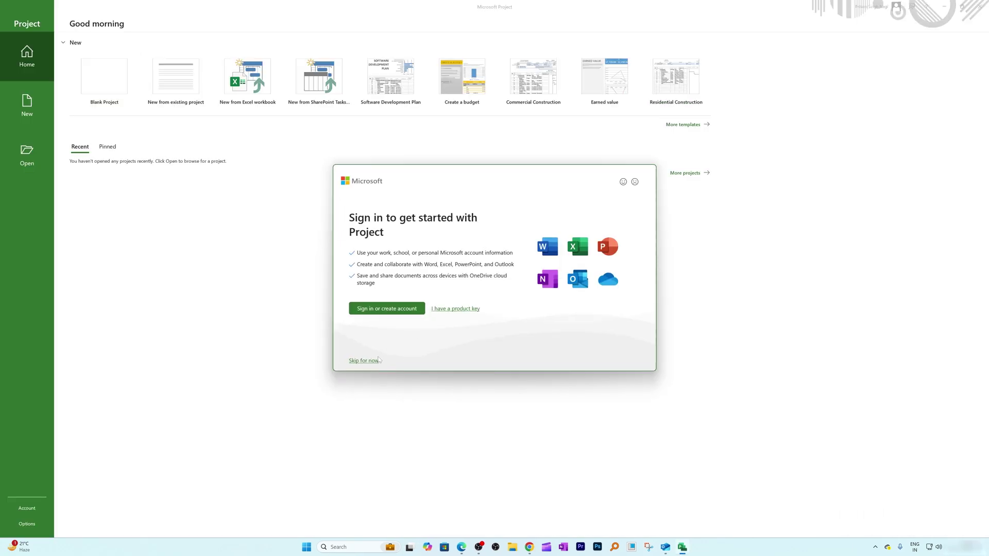
# Step: Sign in with the work account's e-mail and password for this app only, then close the privacy notice
pyautogui.click(383, 309)
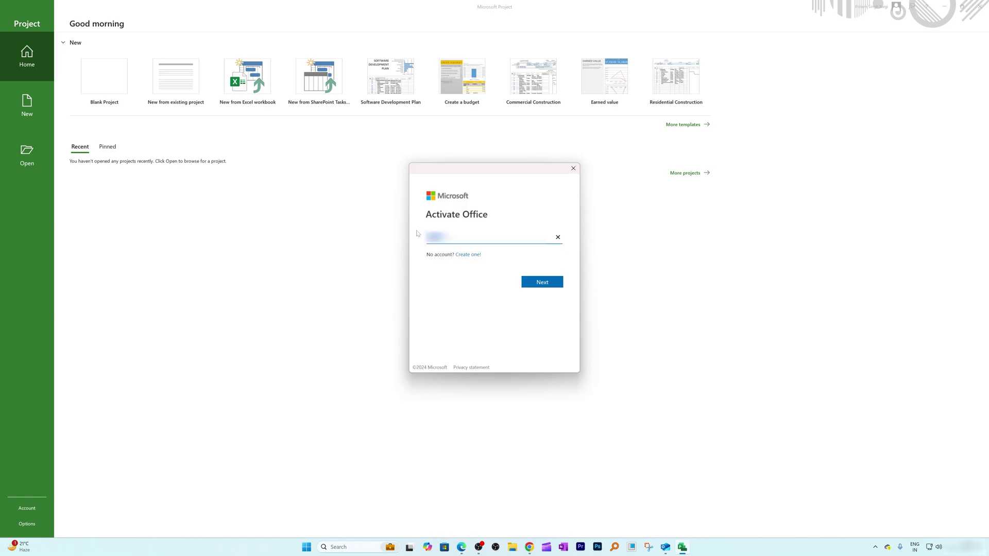
pyautogui.hotkey('ctrl', 'v')
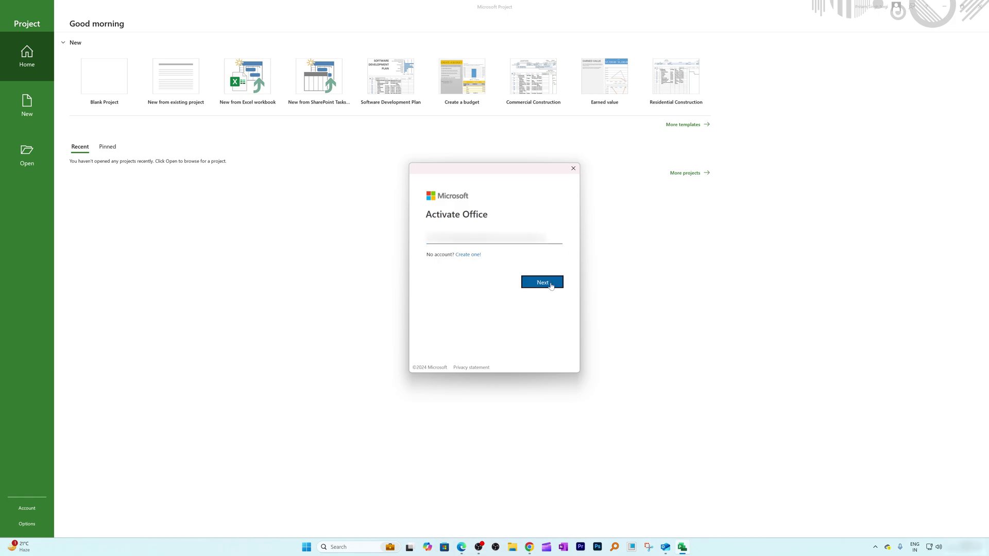
pyautogui.click(551, 284)
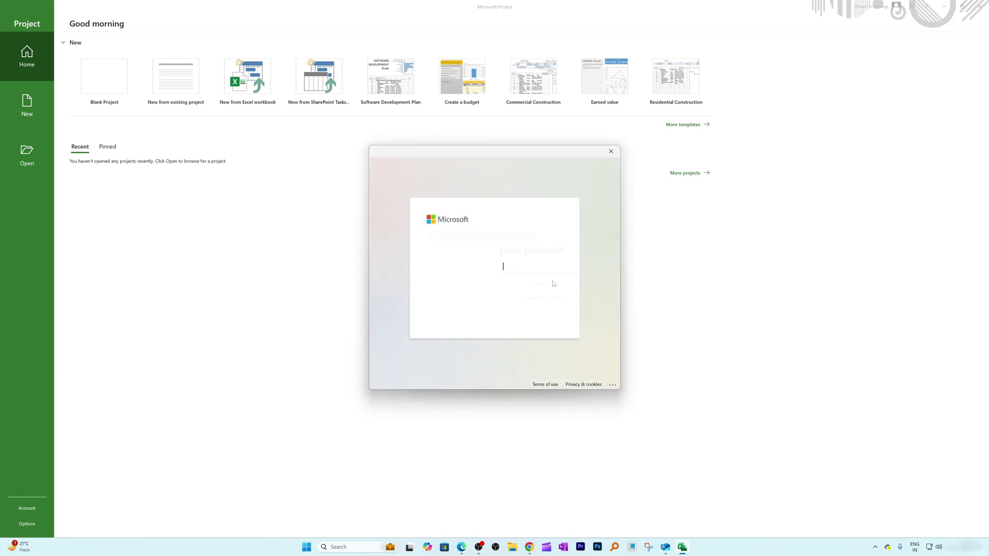
pyautogui.write('***')
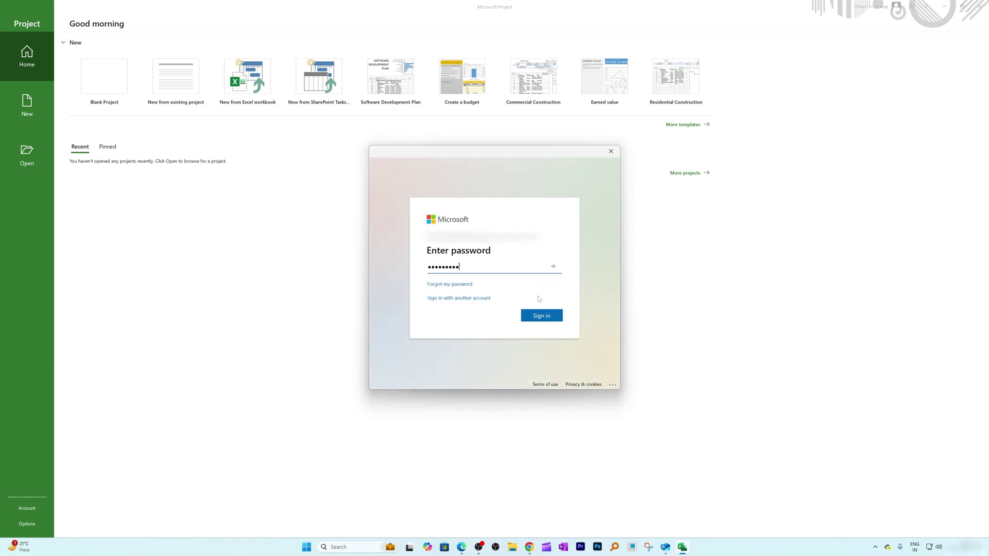
pyautogui.press('Return')
pyautogui.click(437, 348)
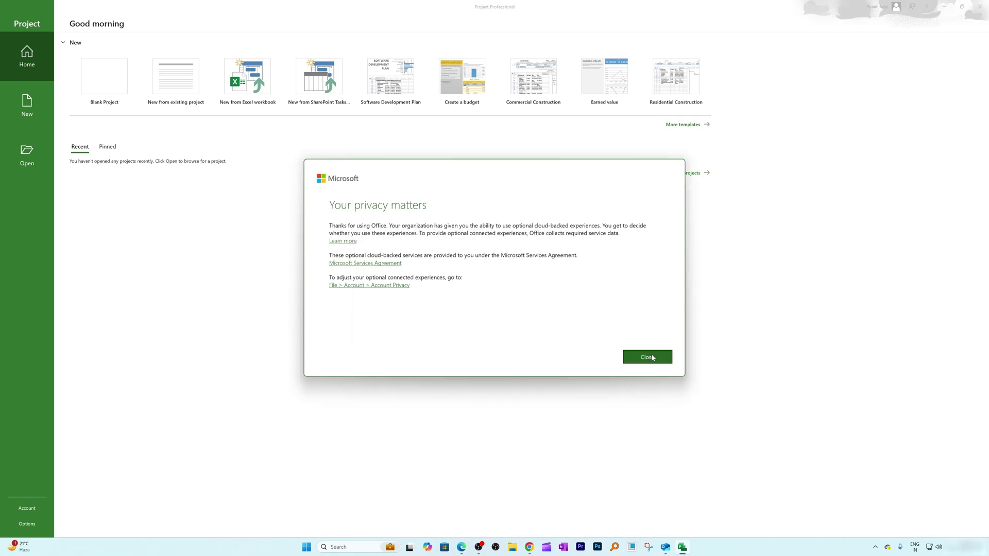
pyautogui.click(648, 357)
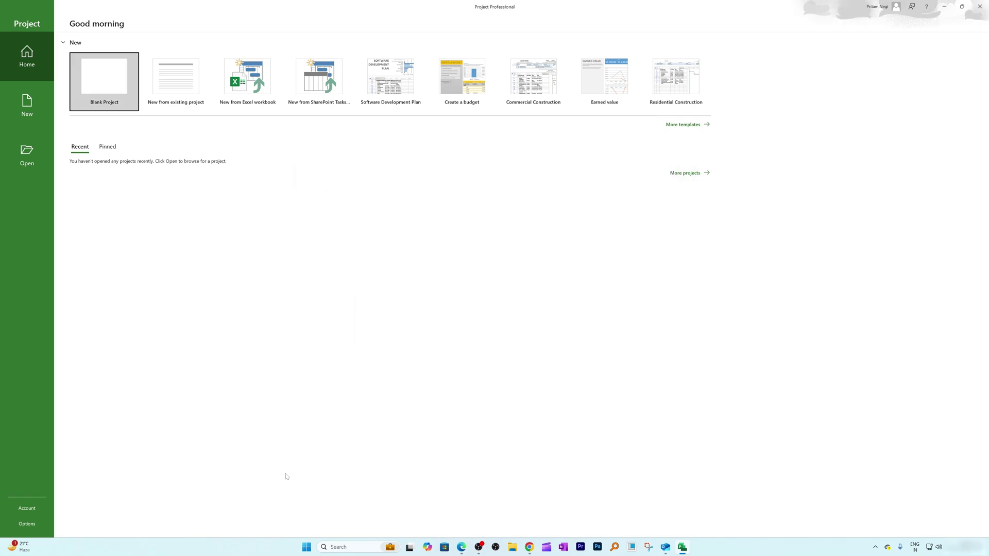
# Step: Check the Project Online Desktop Client subscription under Account, then restart Project from Start's Recommended list
pyautogui.click(26, 508)
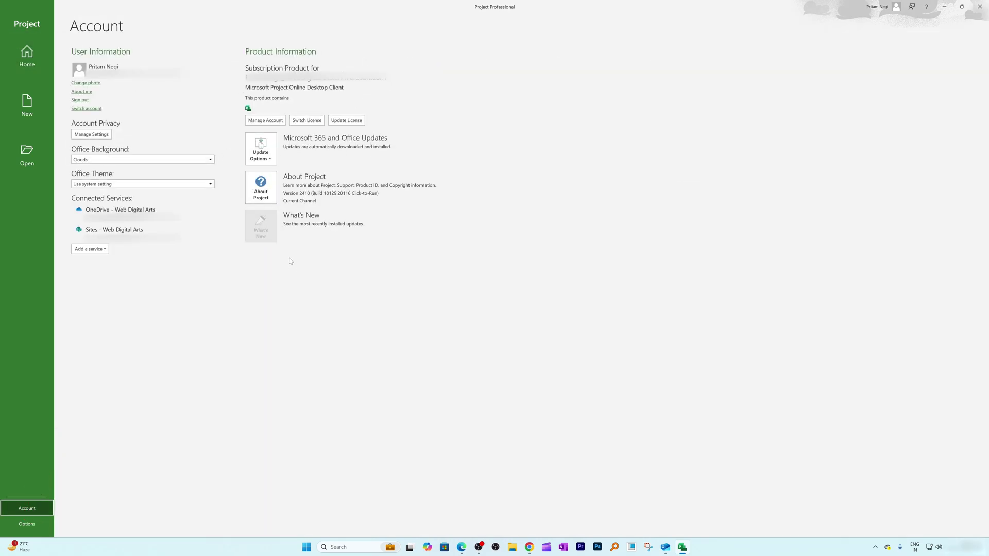
pyautogui.click(52, 79)
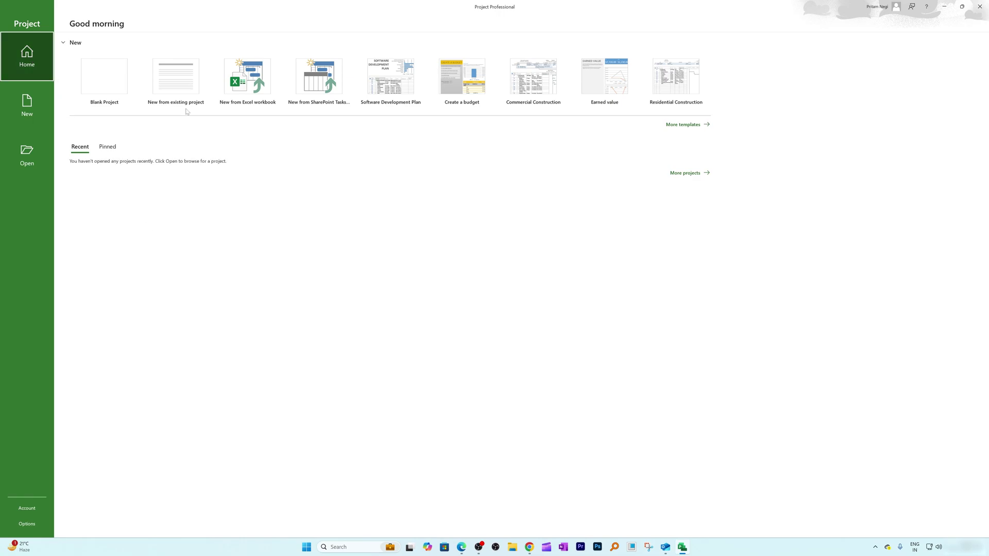
pyautogui.click(979, 7)
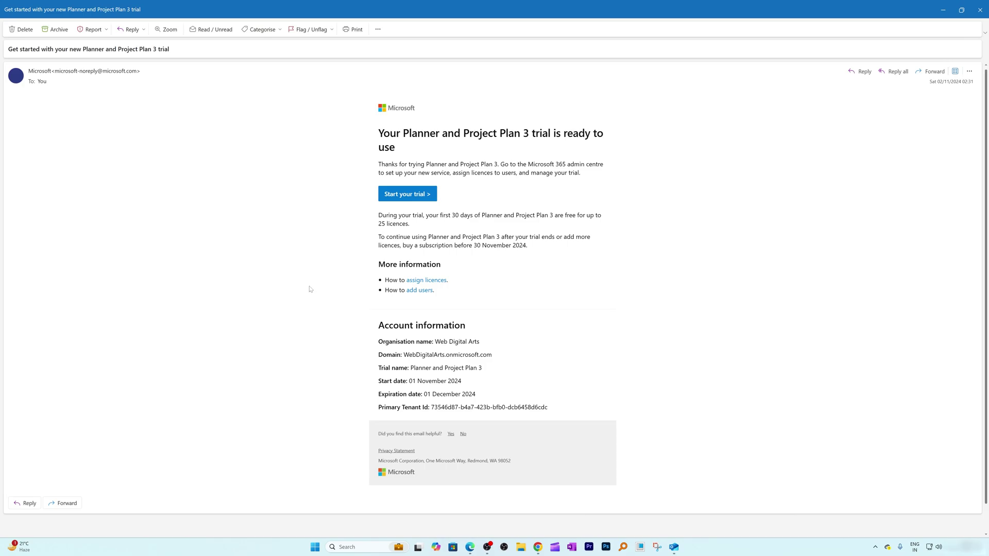
pyautogui.click(315, 545)
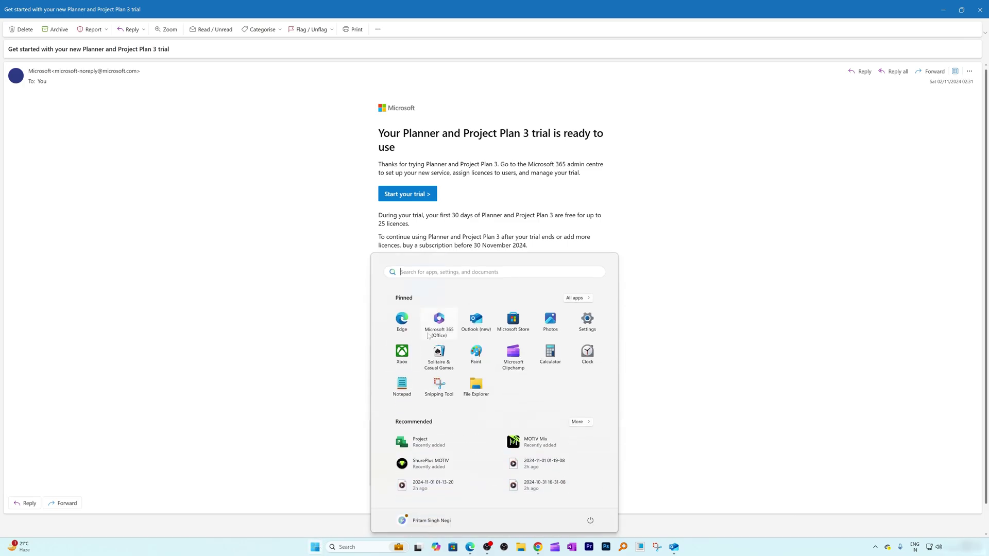
pyautogui.click(418, 437)
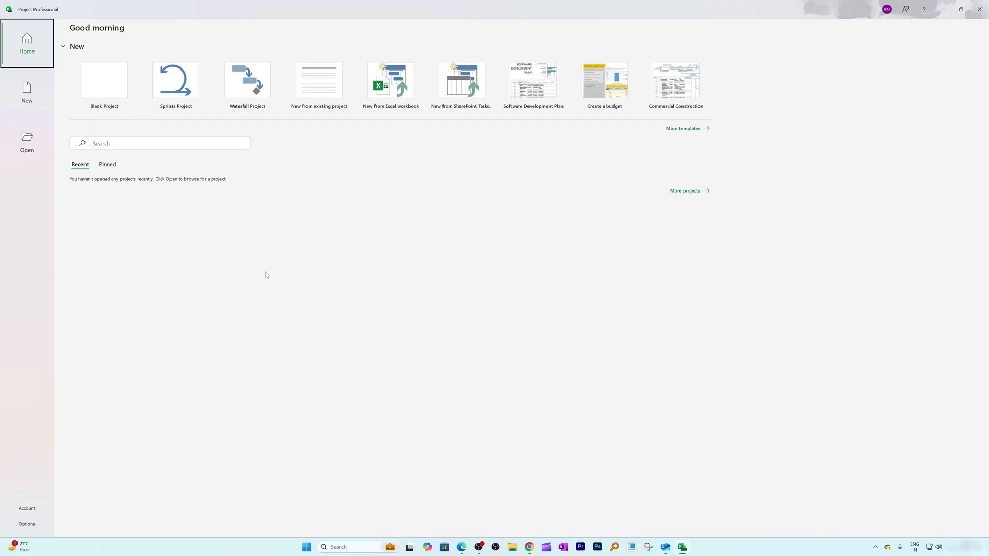
# Step: Create Project1 from the Sprints Project template, giving a board with No Sprint and Sprints 1–3
pyautogui.click(27, 93)
pyautogui.click(178, 78)
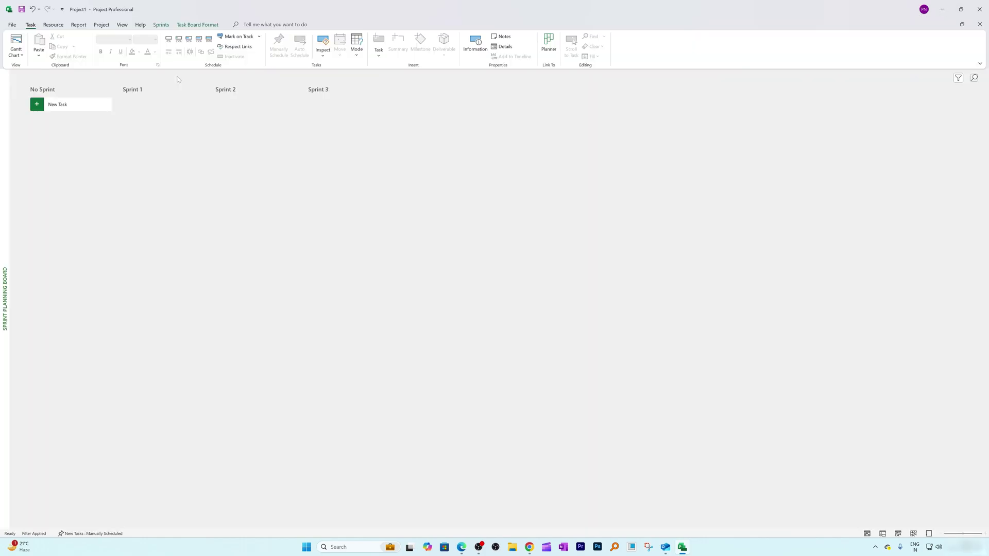